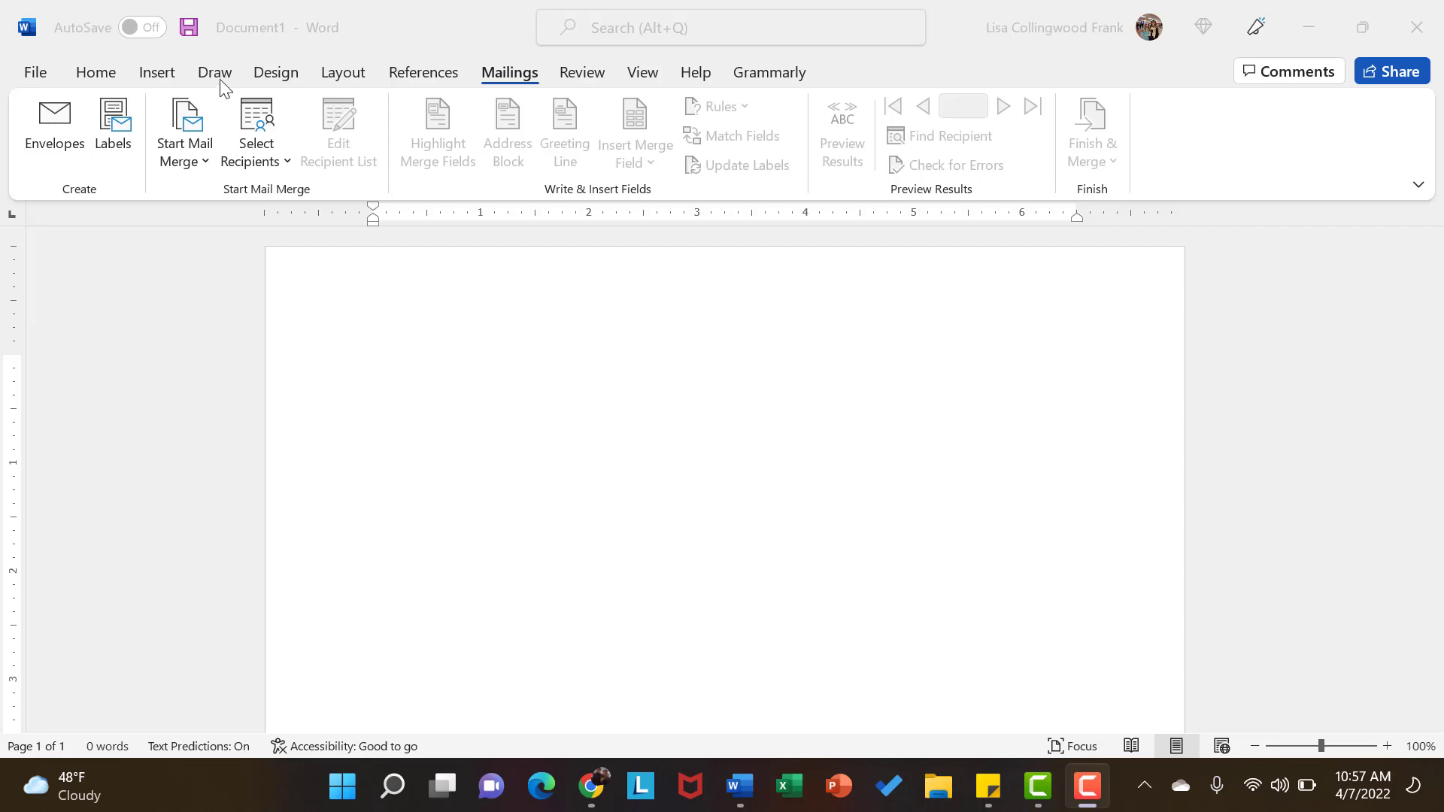
Generate a new document with a full page of the same label, using the Avery US Letter 5160 Address Labels layout.
left_click(98, 79)
left_click(95, 74)
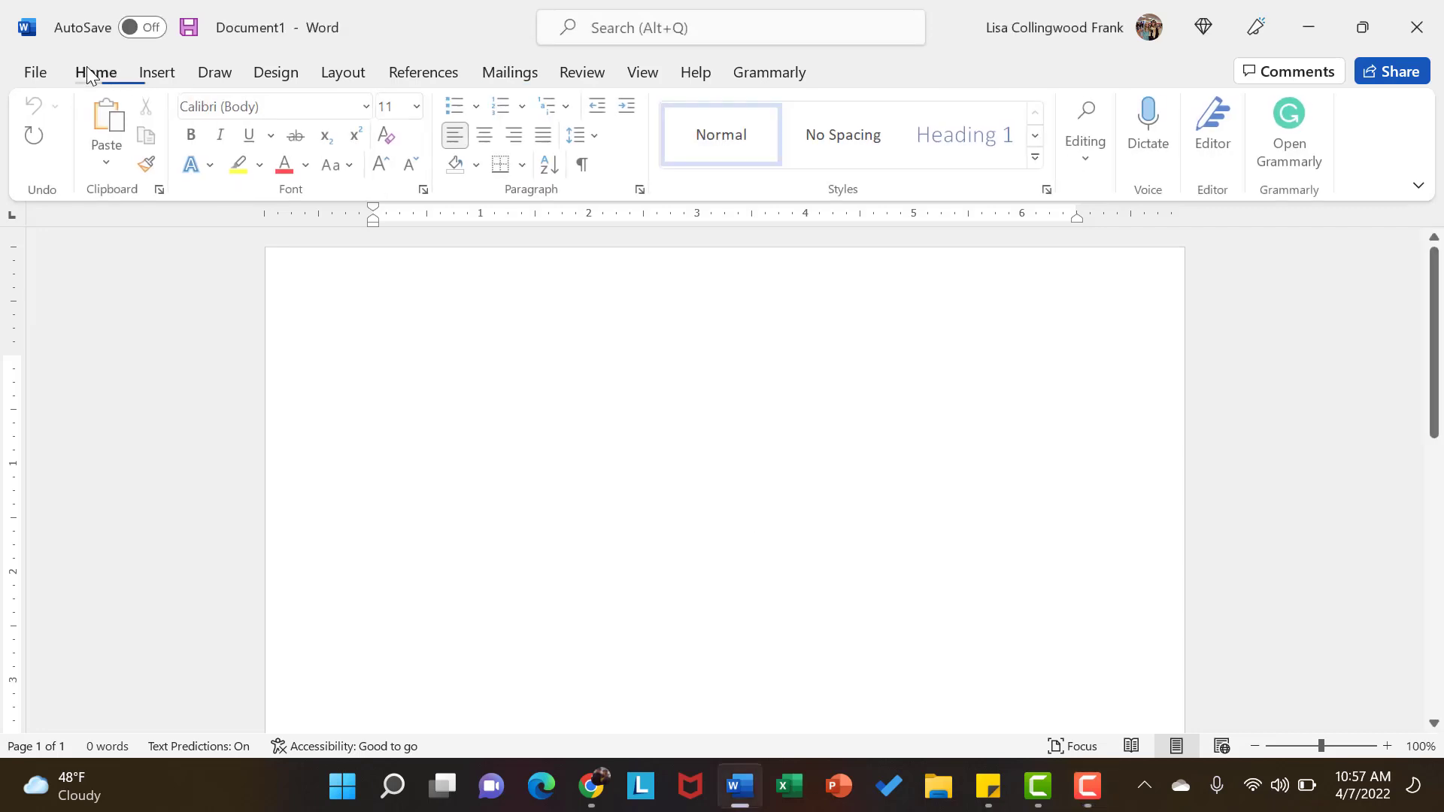
left_click(512, 74)
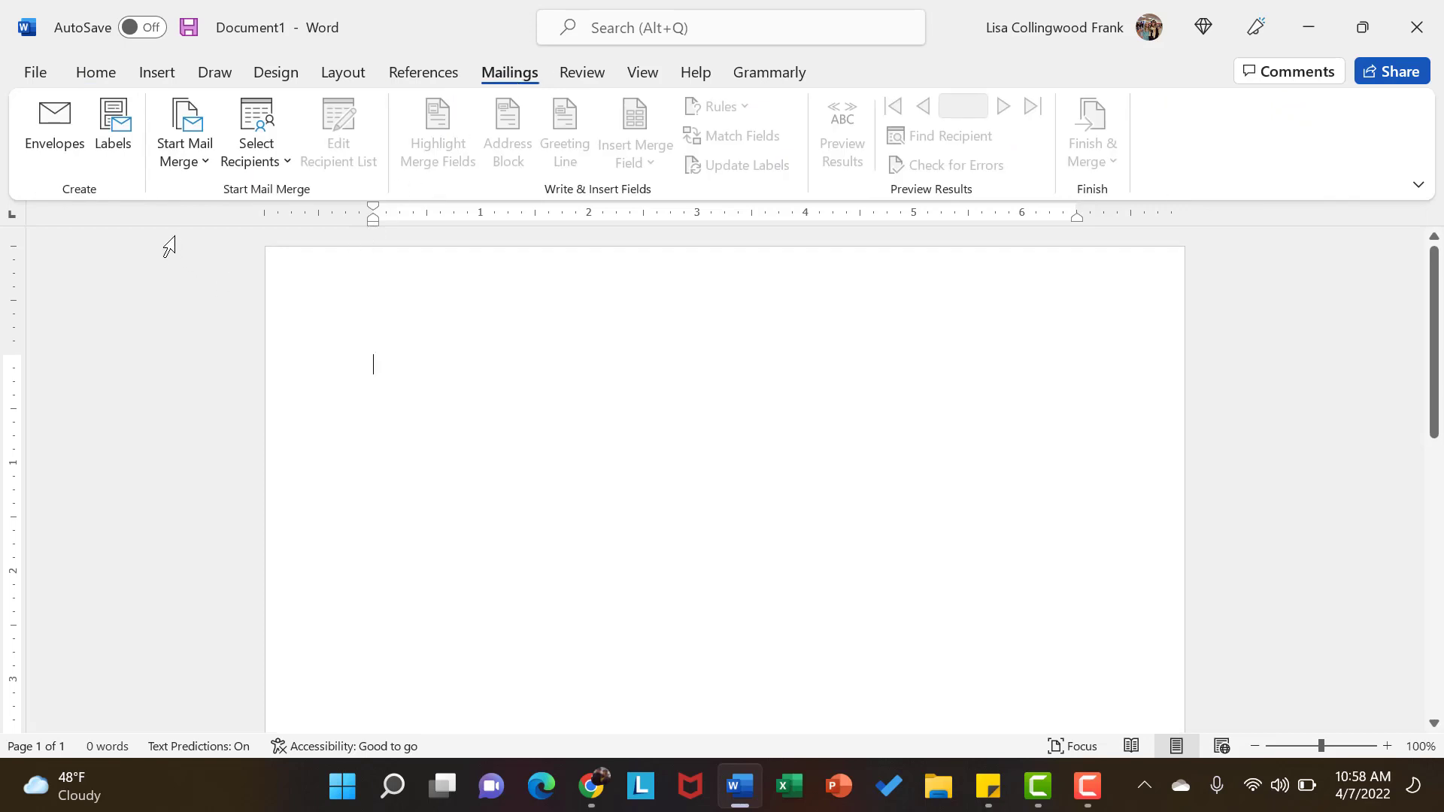
left_click(134, 154)
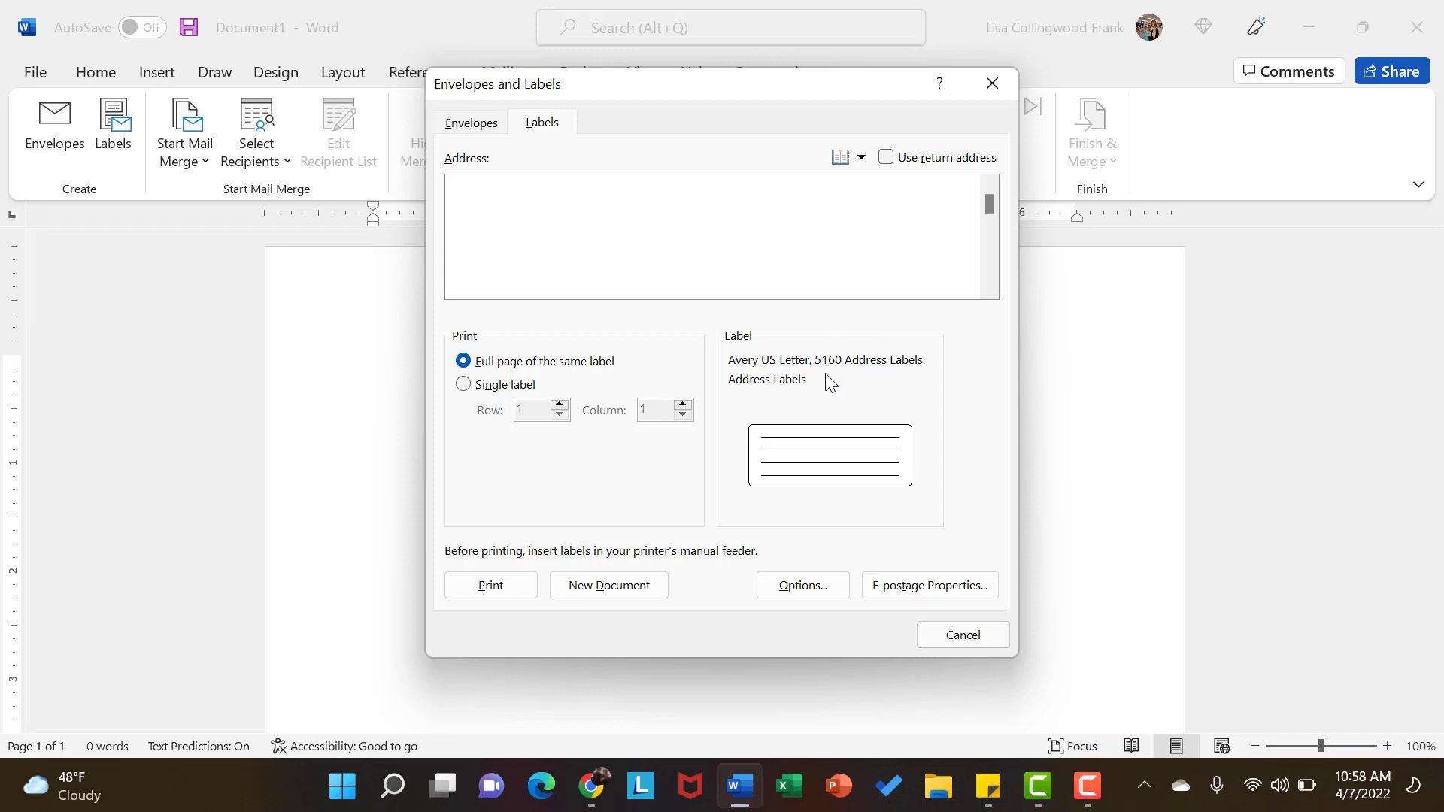
left_click(834, 455)
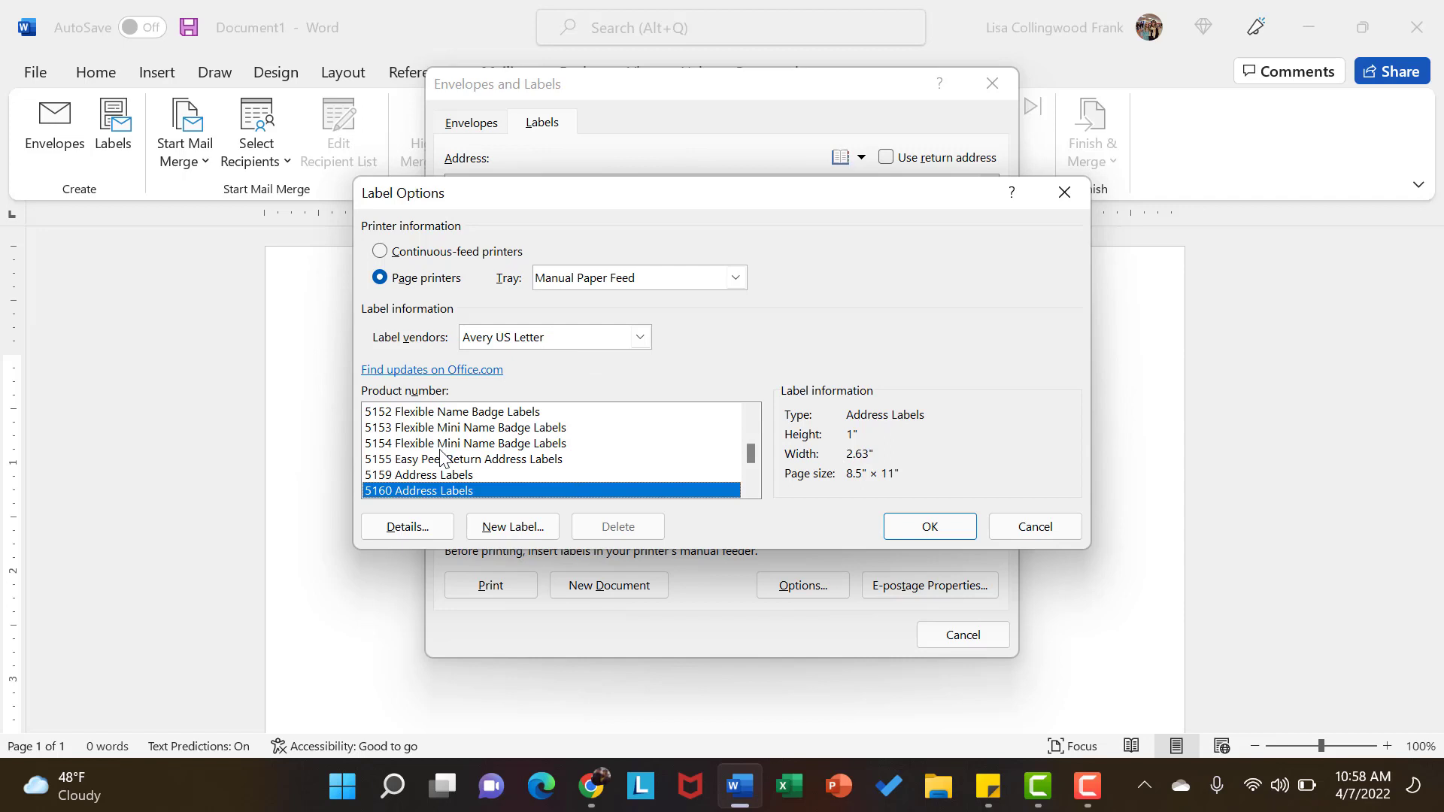
left_click(1035, 528)
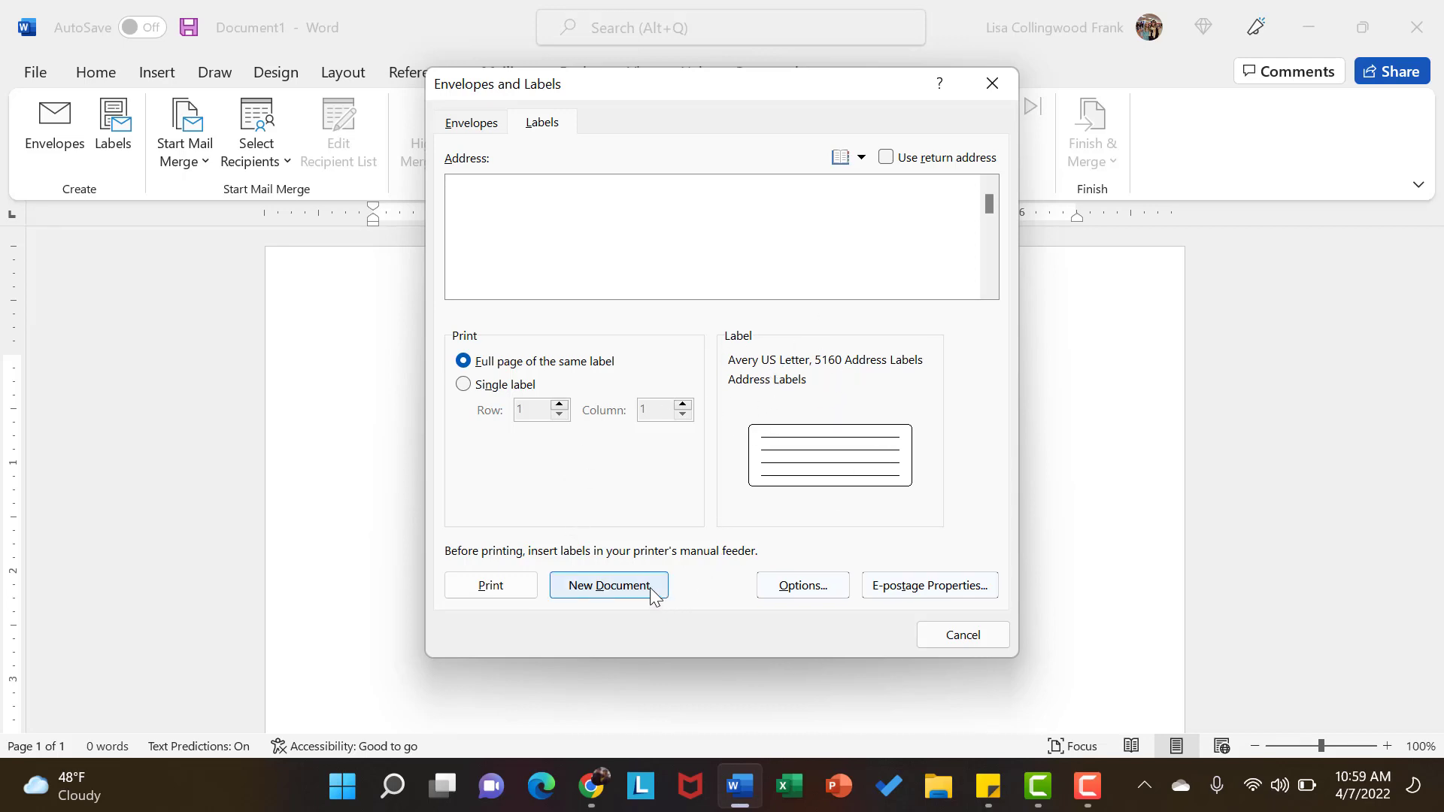
left_click(610, 585)
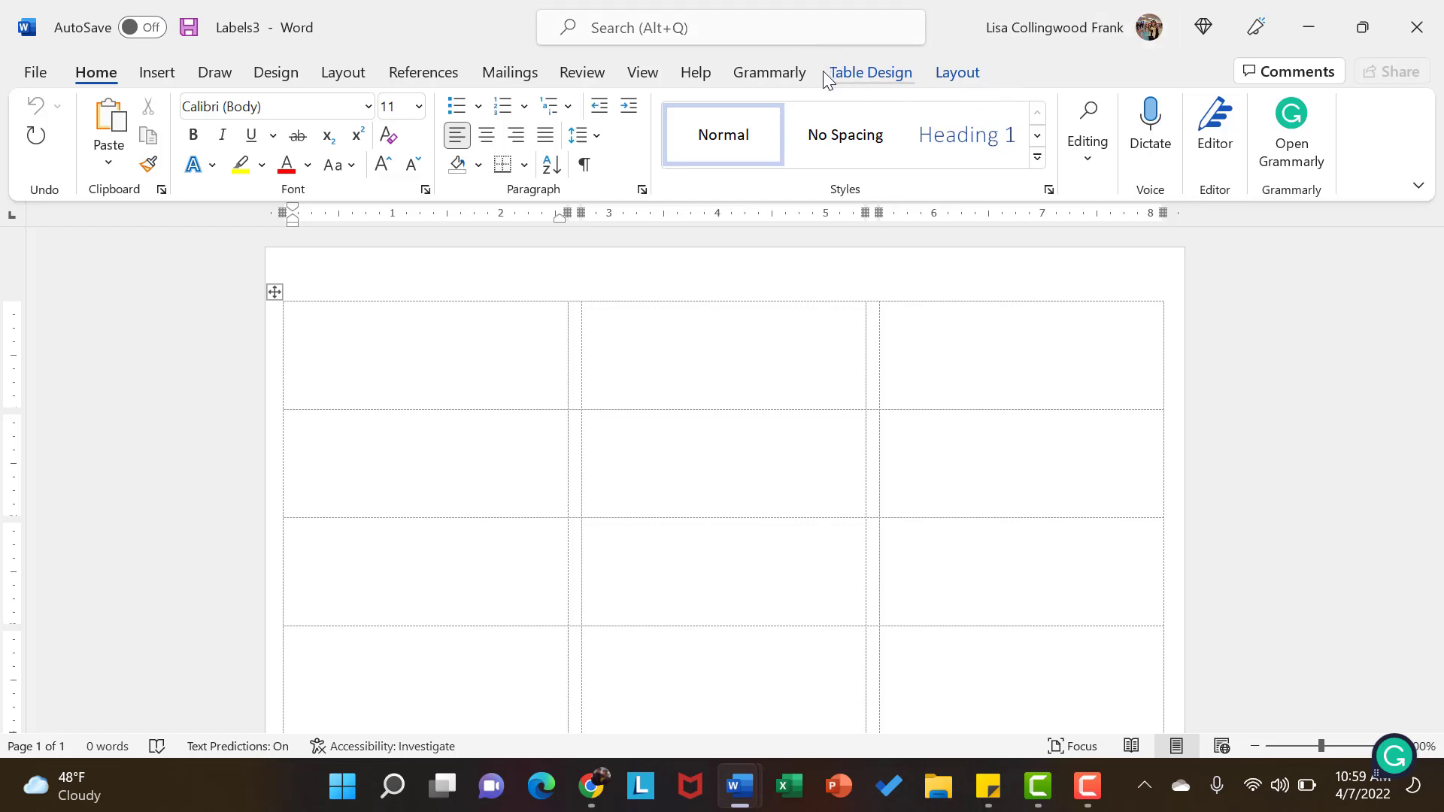
Hide the label table's gridlines and show them again.
left_click(958, 73)
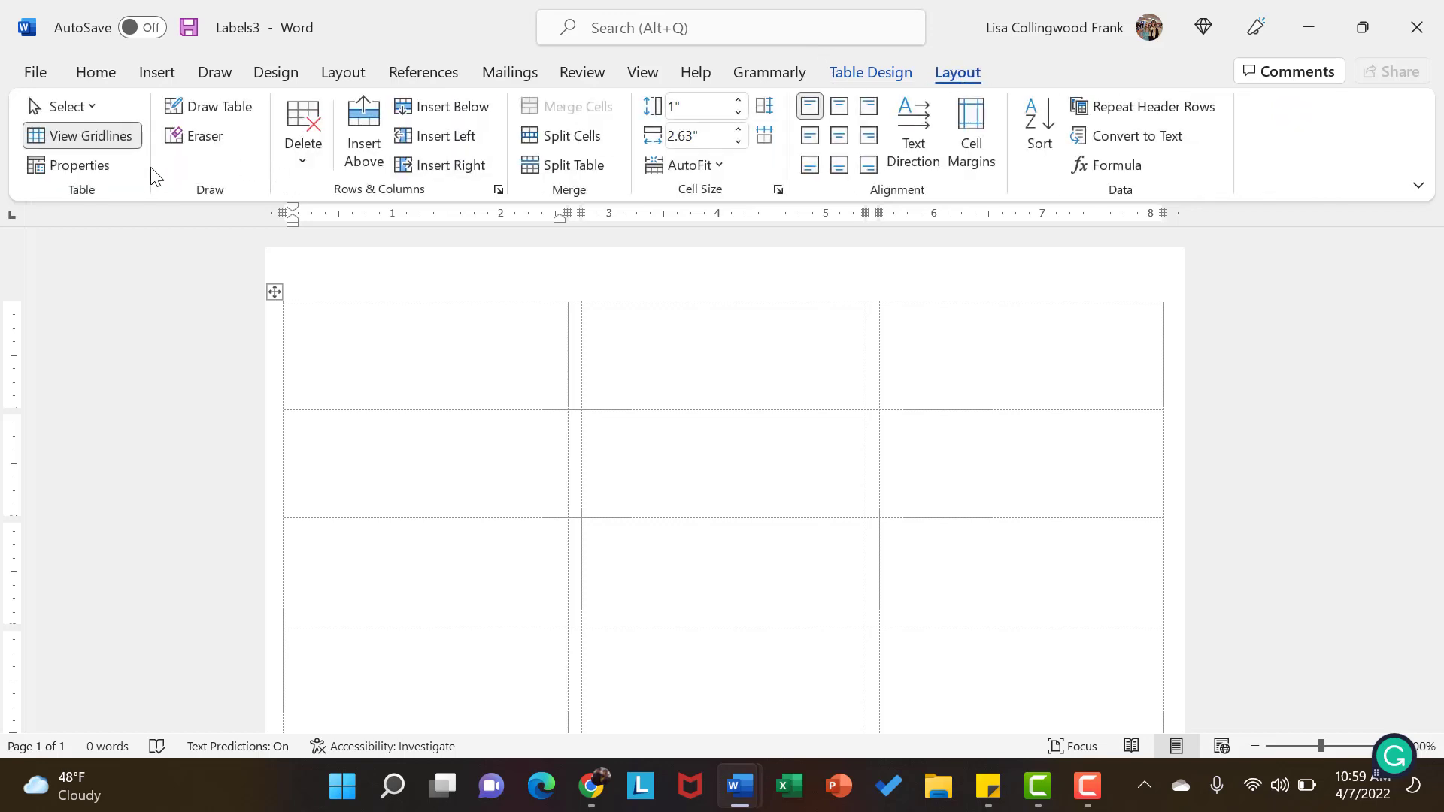
left_click(111, 141)
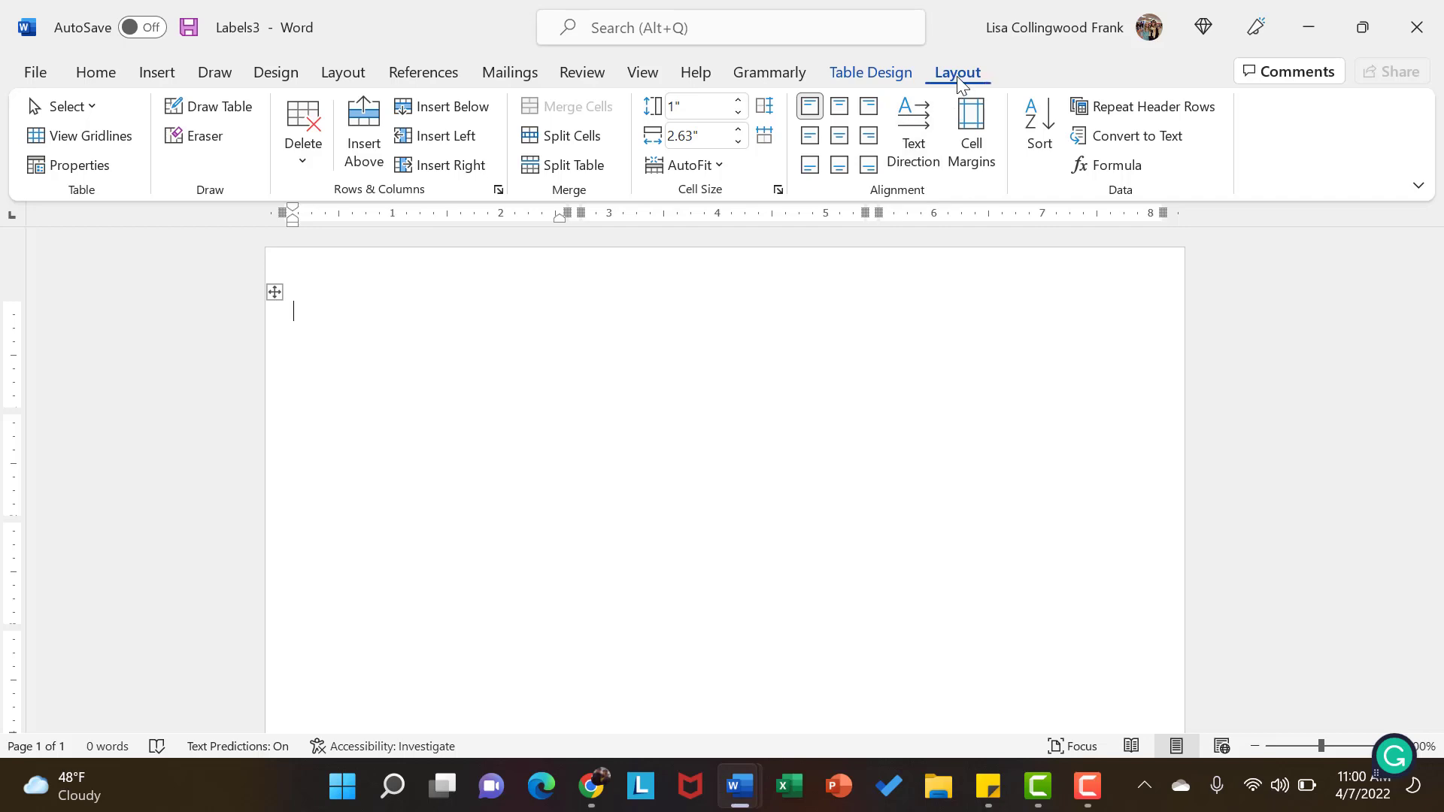
left_click(107, 137)
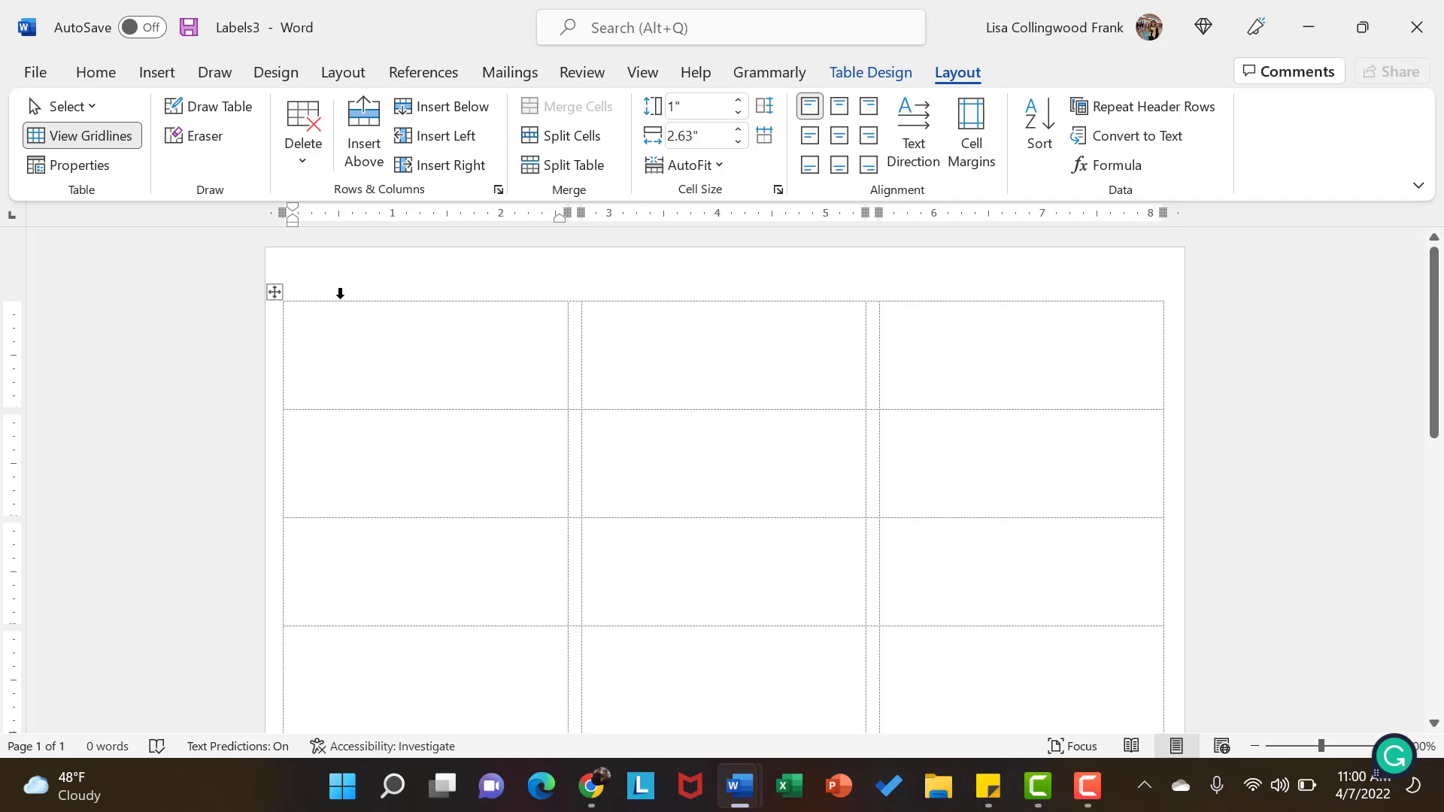
Insert the picture Technology Logo.jpeg from the Documents folder on this device into the first label.
left_click(159, 78)
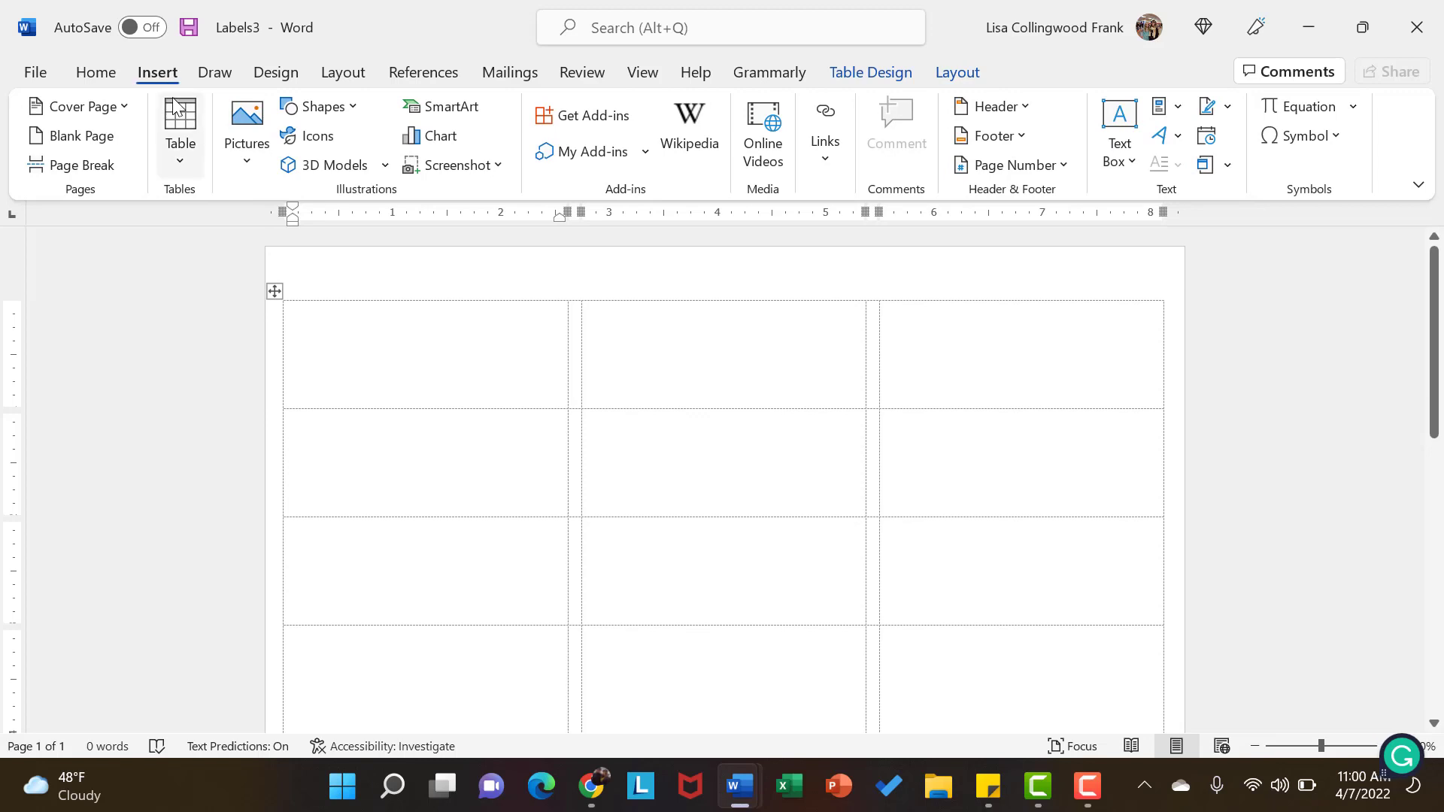
left_click(252, 167)
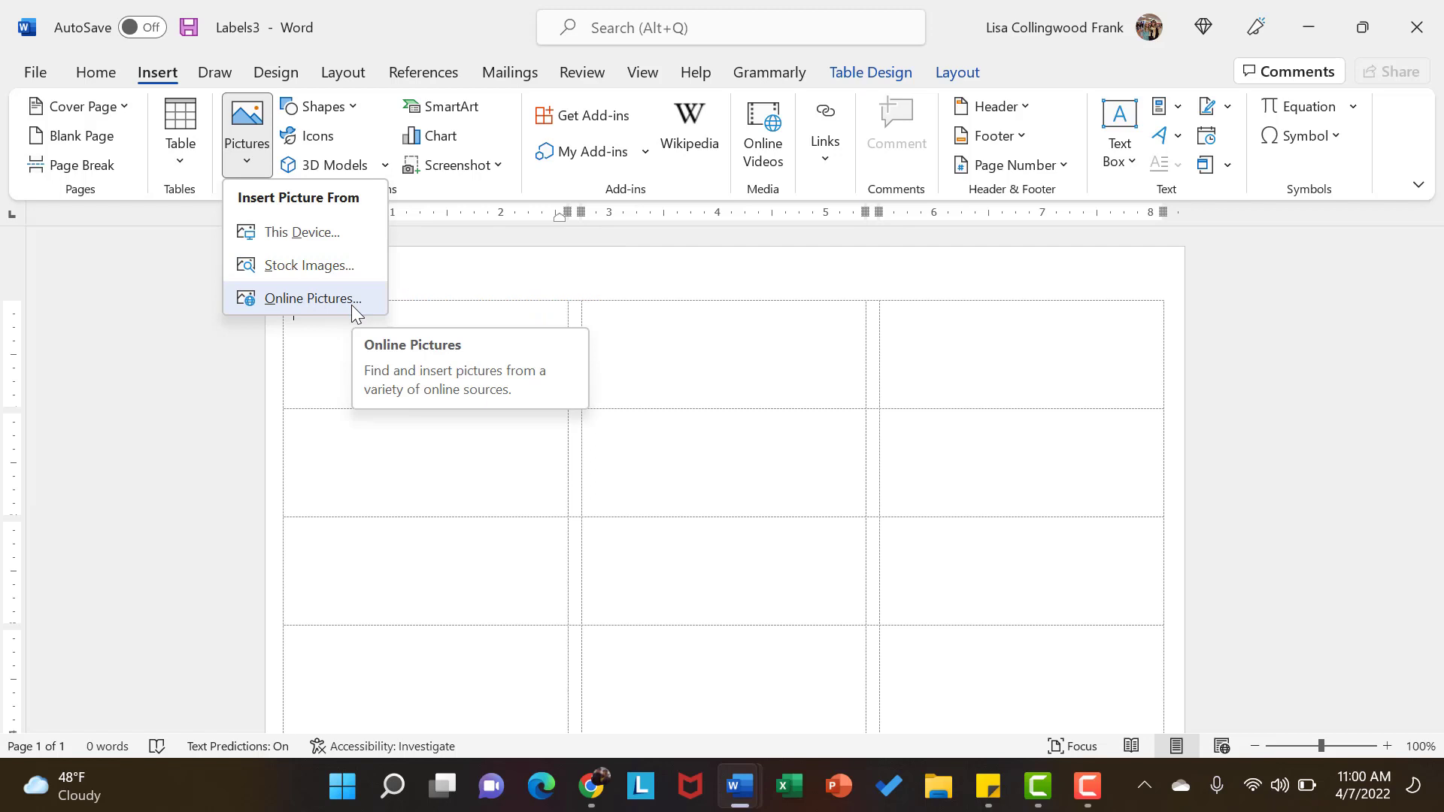
left_click(329, 233)
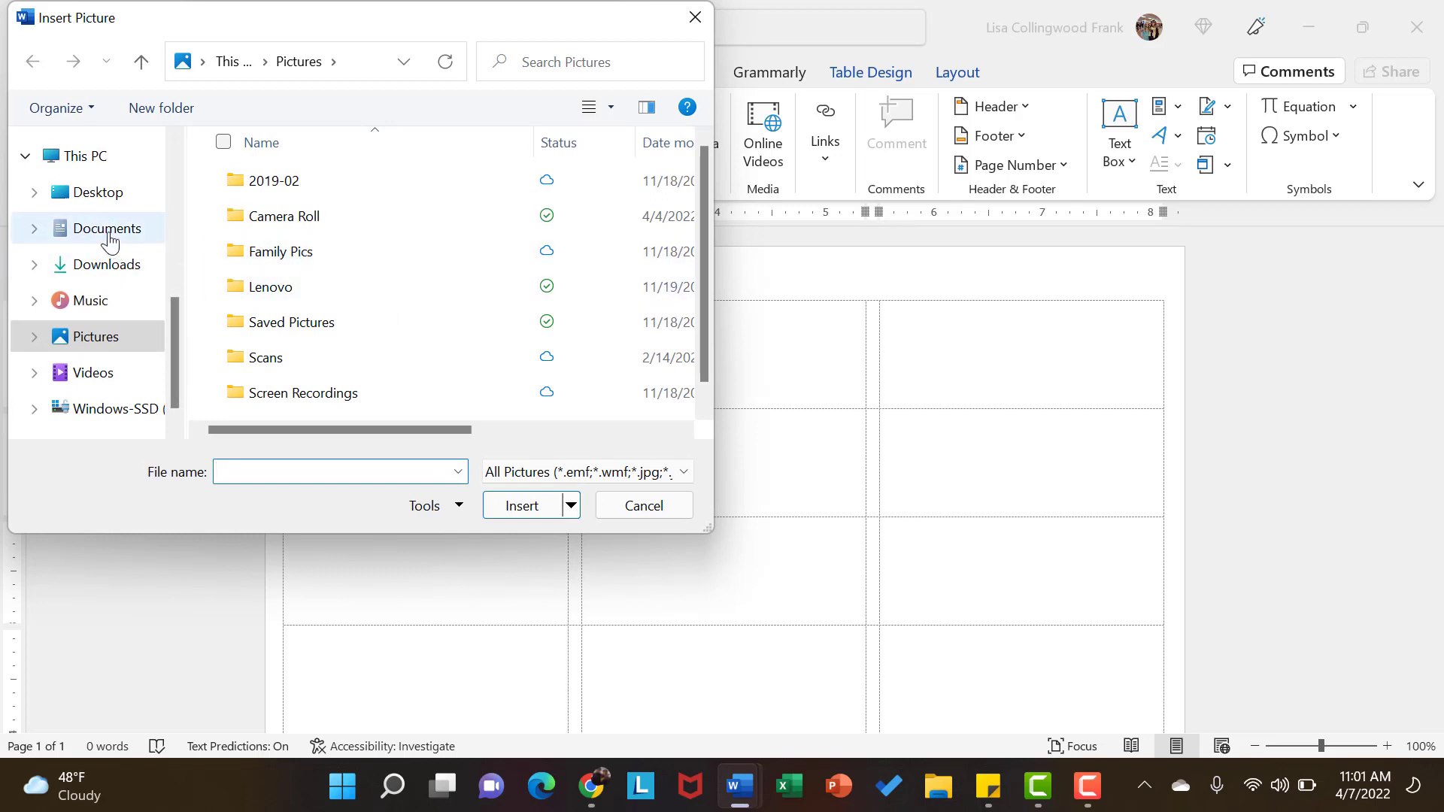
left_click(109, 239)
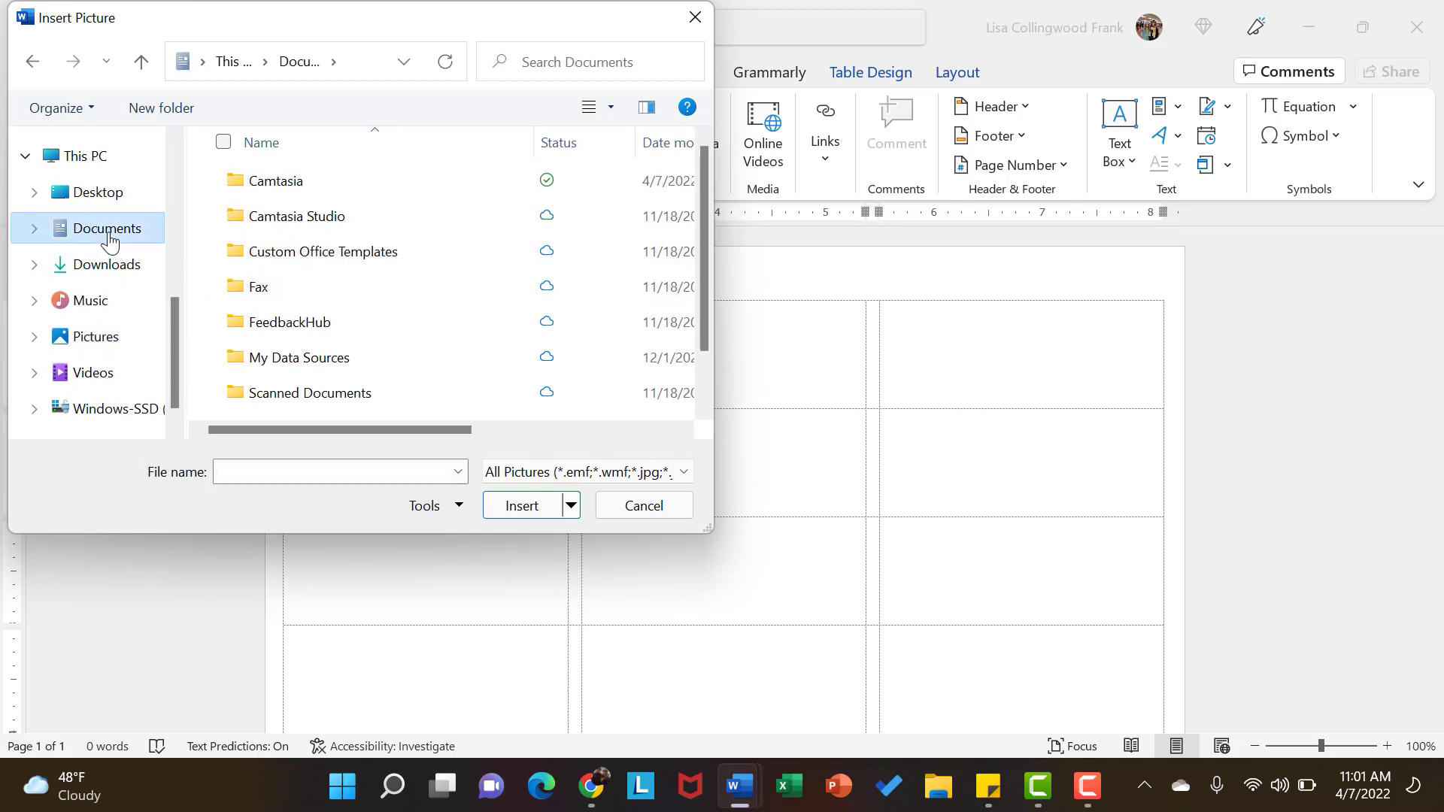
scroll(367, 328, "down", 1)
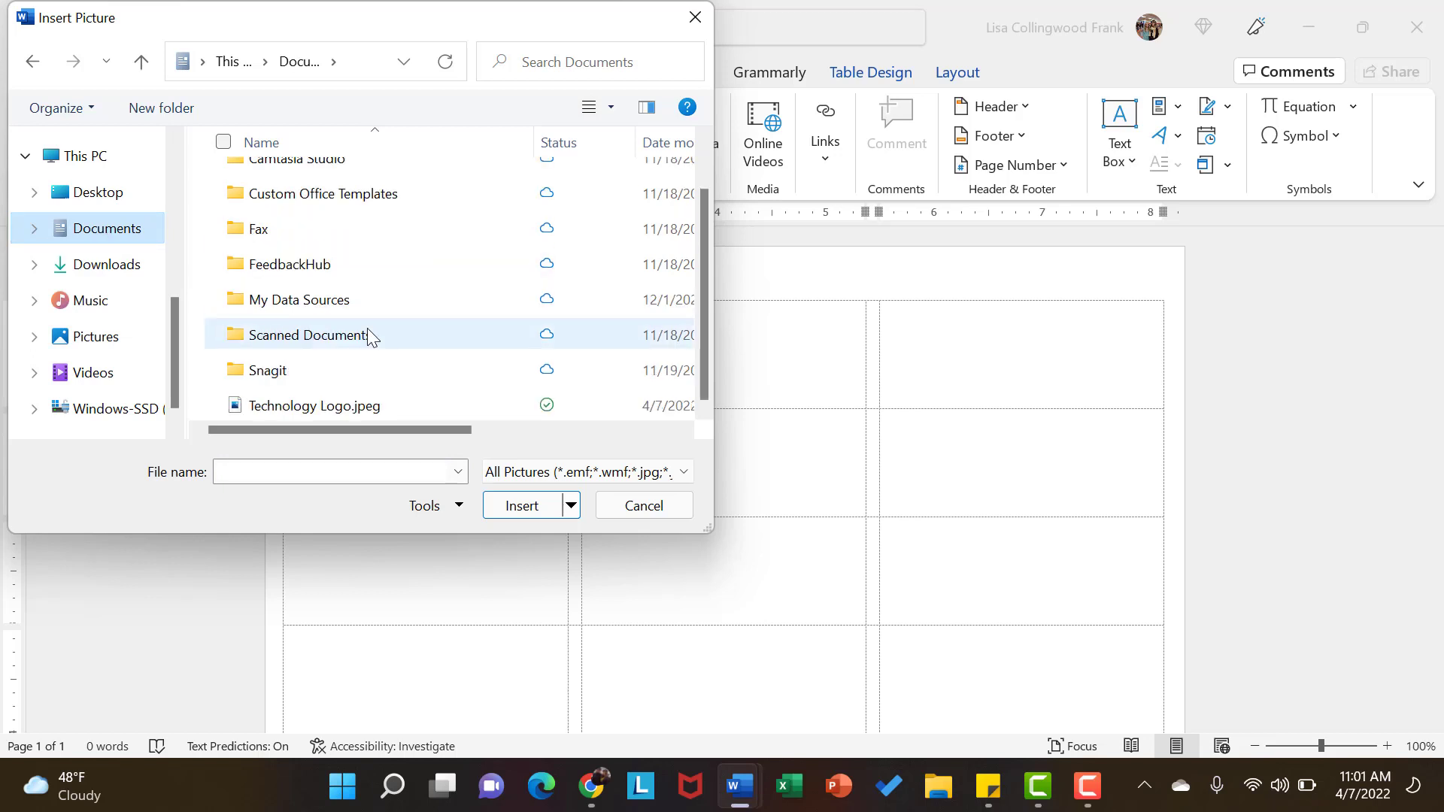
left_click(299, 410)
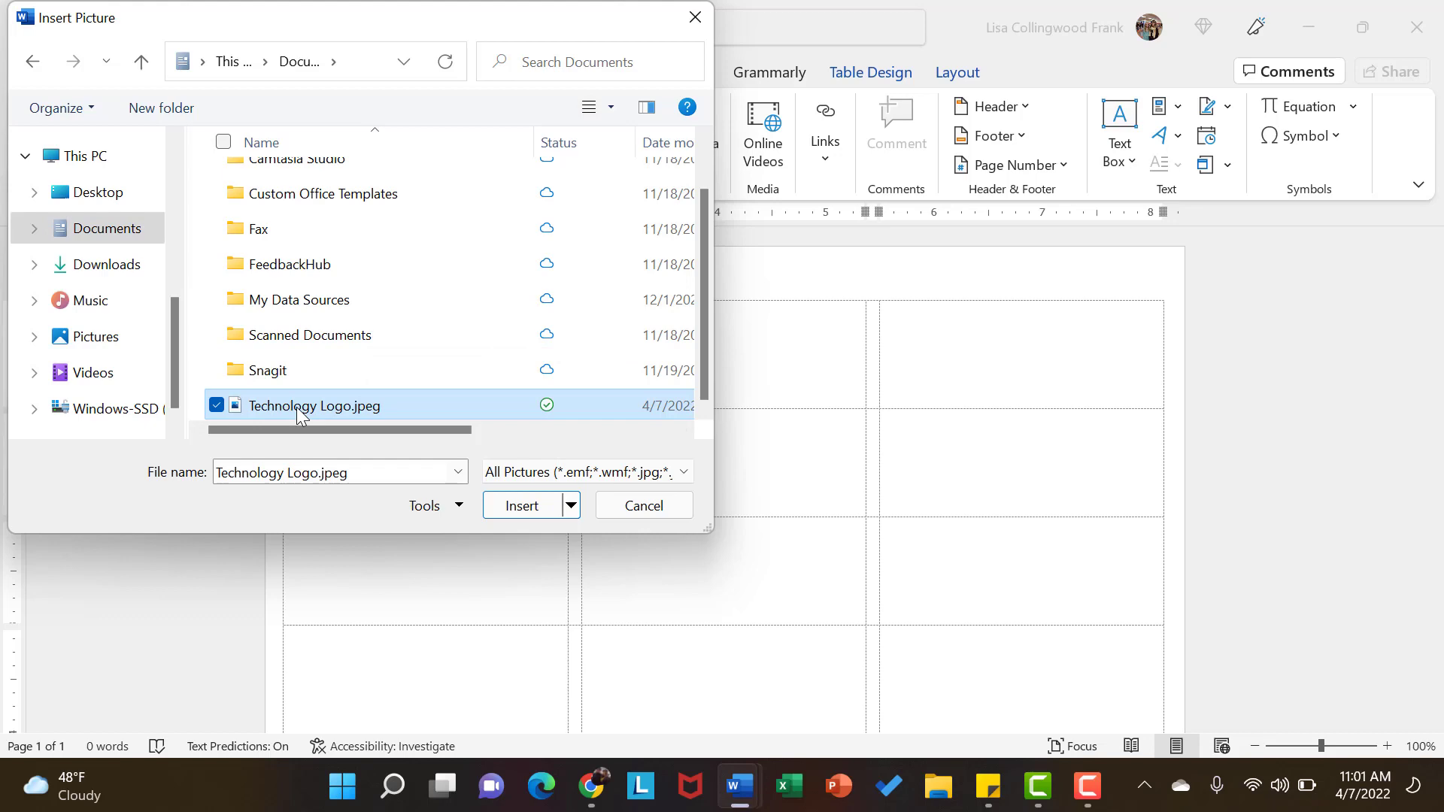
left_click(530, 507)
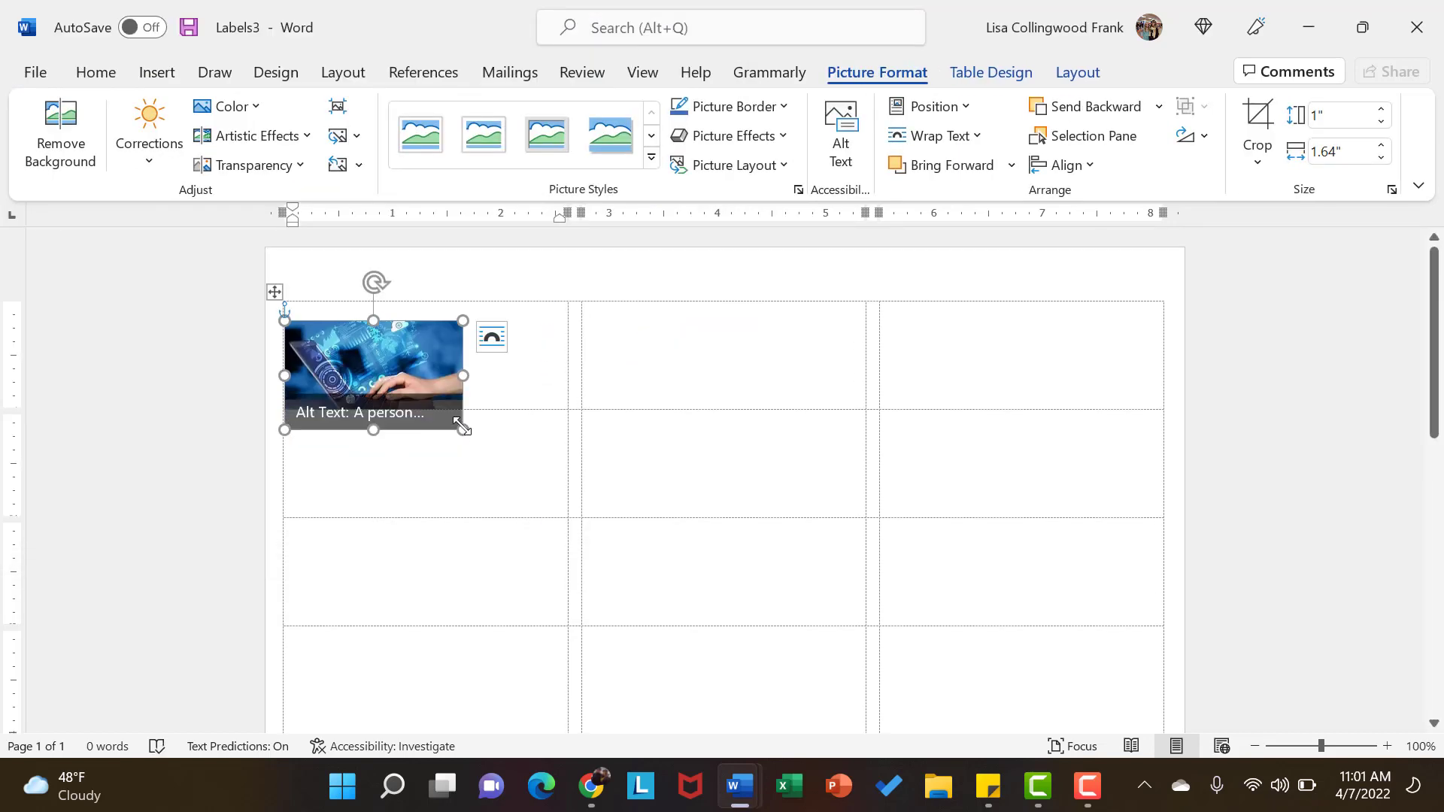
Shrink the logo to about 0.65" by 1.06" inside the first label and use Tight text wrapping.
left_click_drag(463, 430, 471, 340)
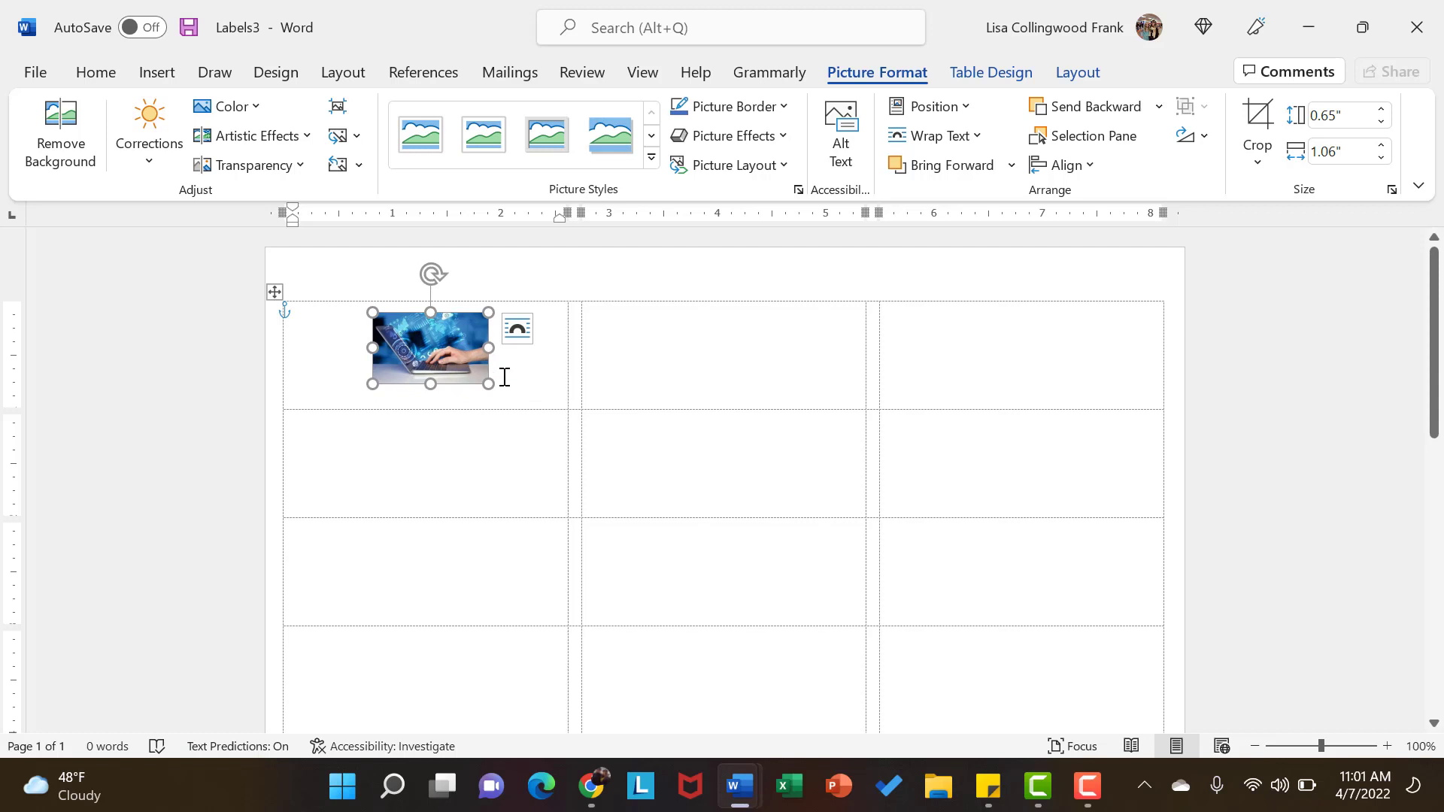
left_click(516, 336)
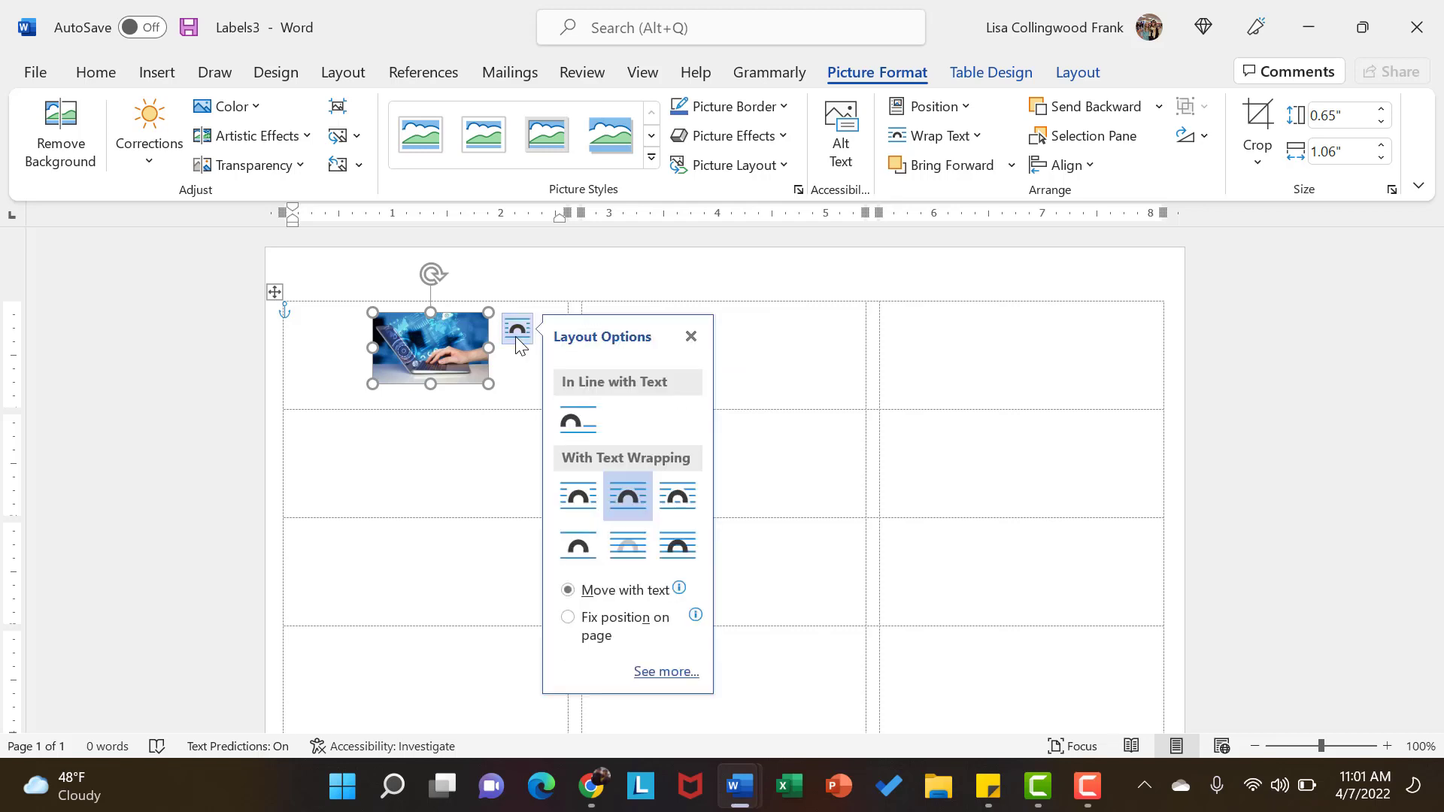
left_click(638, 493)
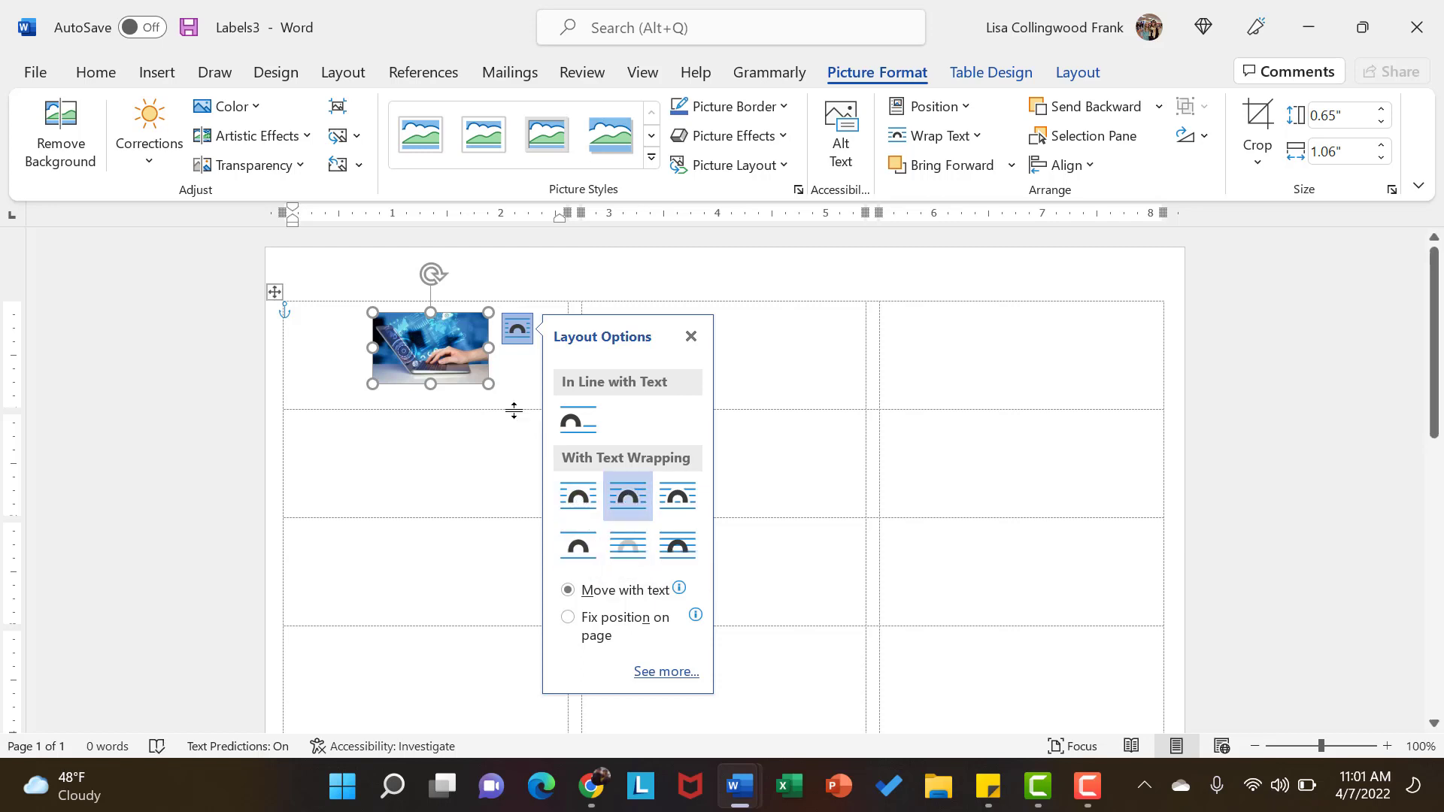
Shrink the logo further, place it near the first label's left edge, and put the text cursor in that label.
left_click(487, 393)
left_click(483, 380)
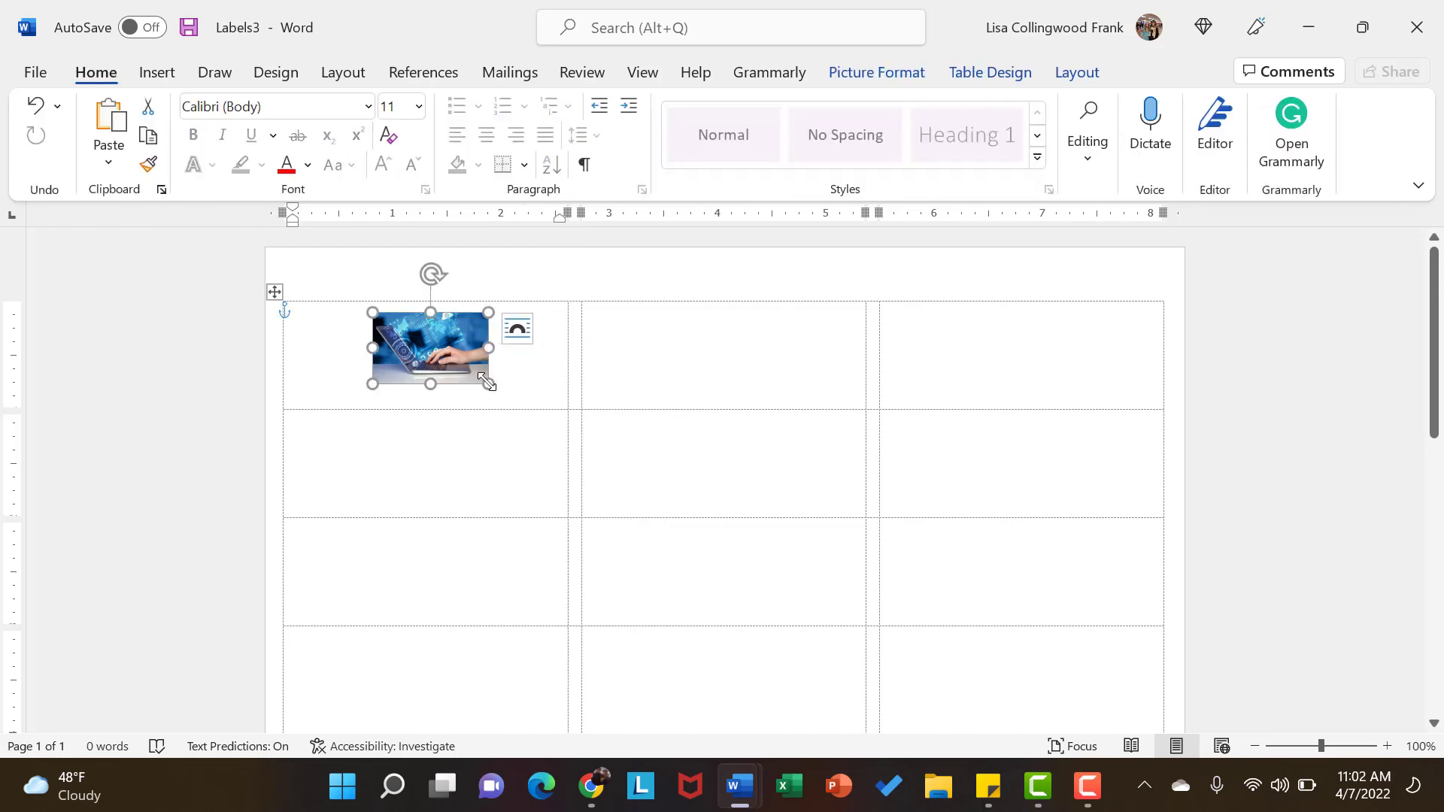
left_click_drag(488, 383, 348, 367)
left_click(418, 335)
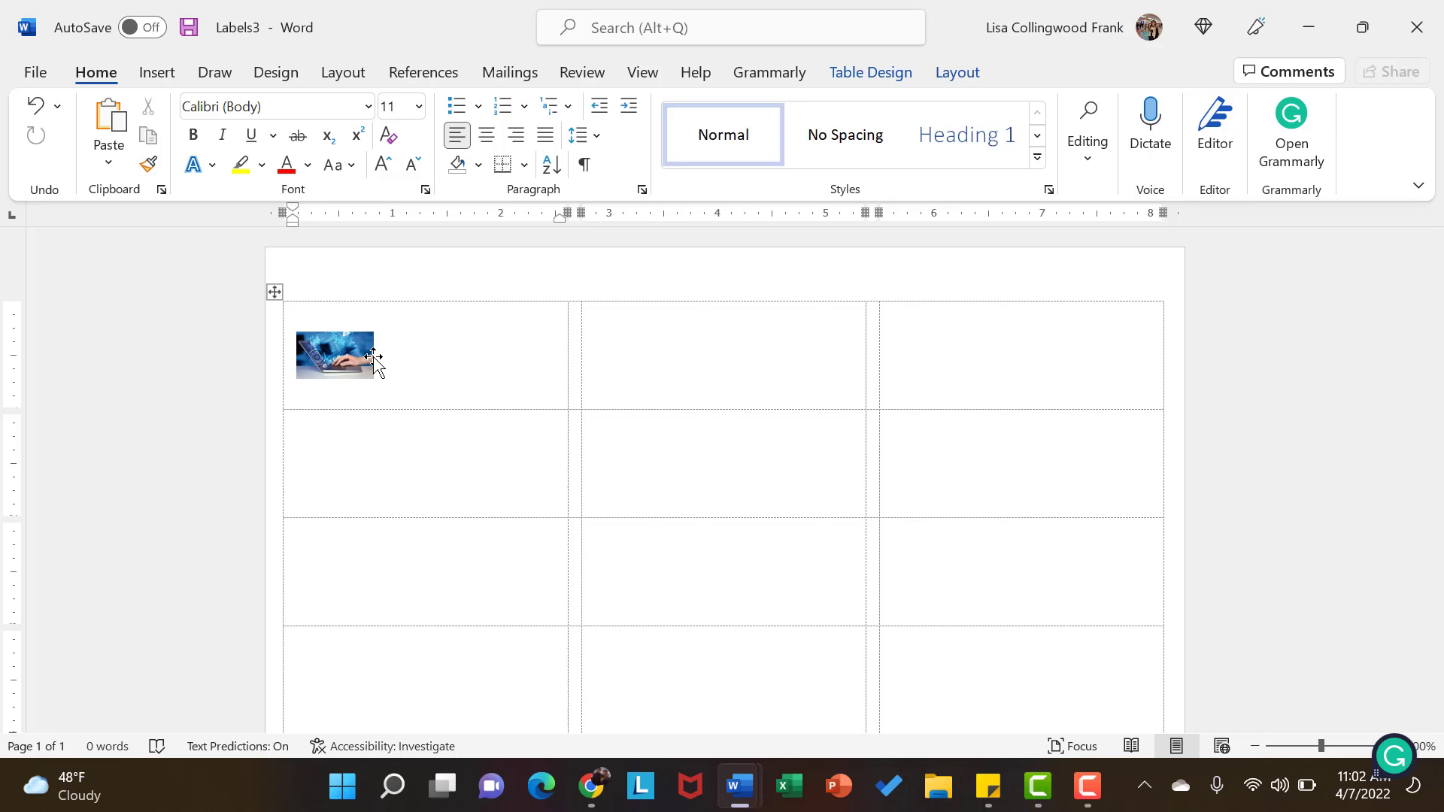
Enter the company name Technology Solutions in the first label, followed by its street address and its city, state and ZIP code on separate lines.
type("Tech")
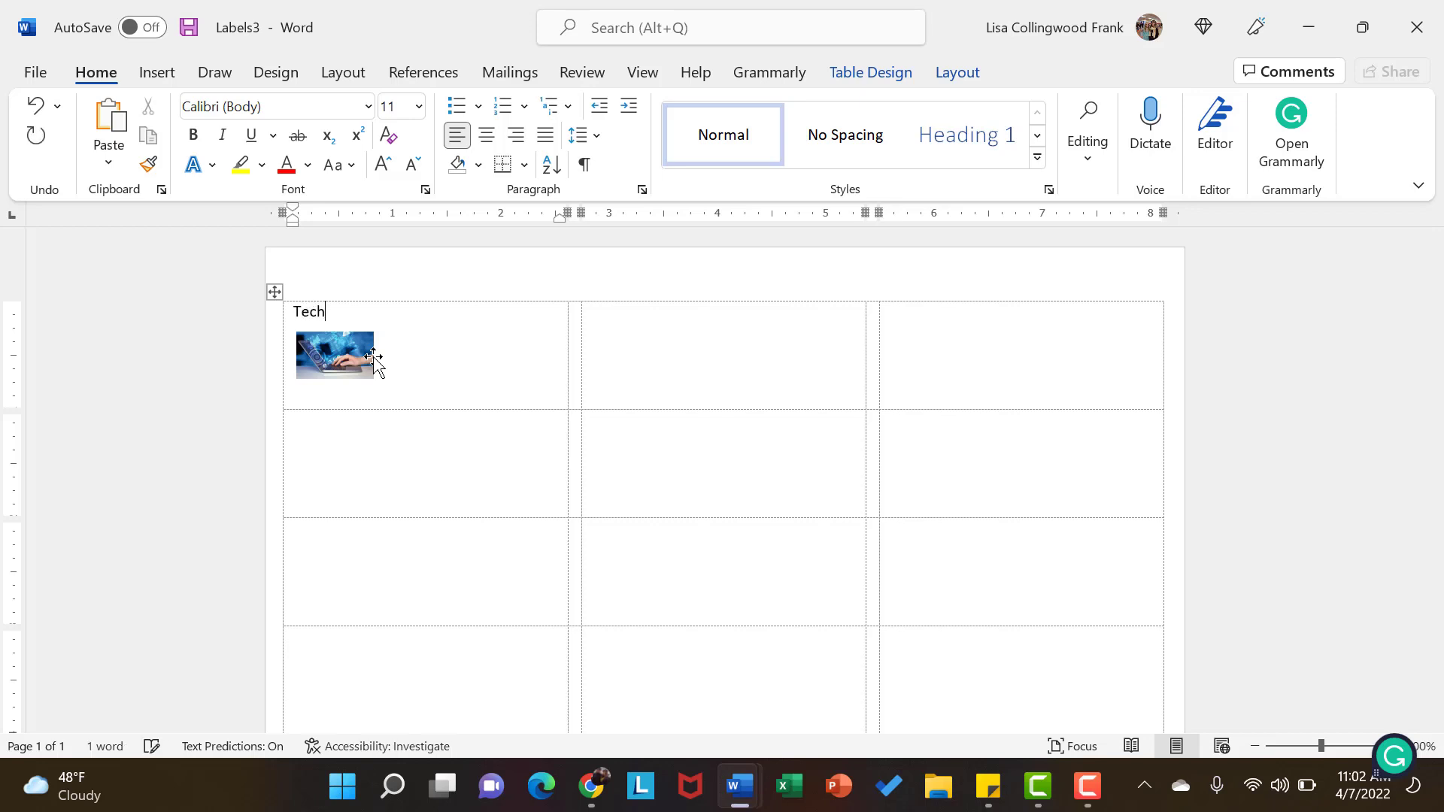
type("nology Solutions")
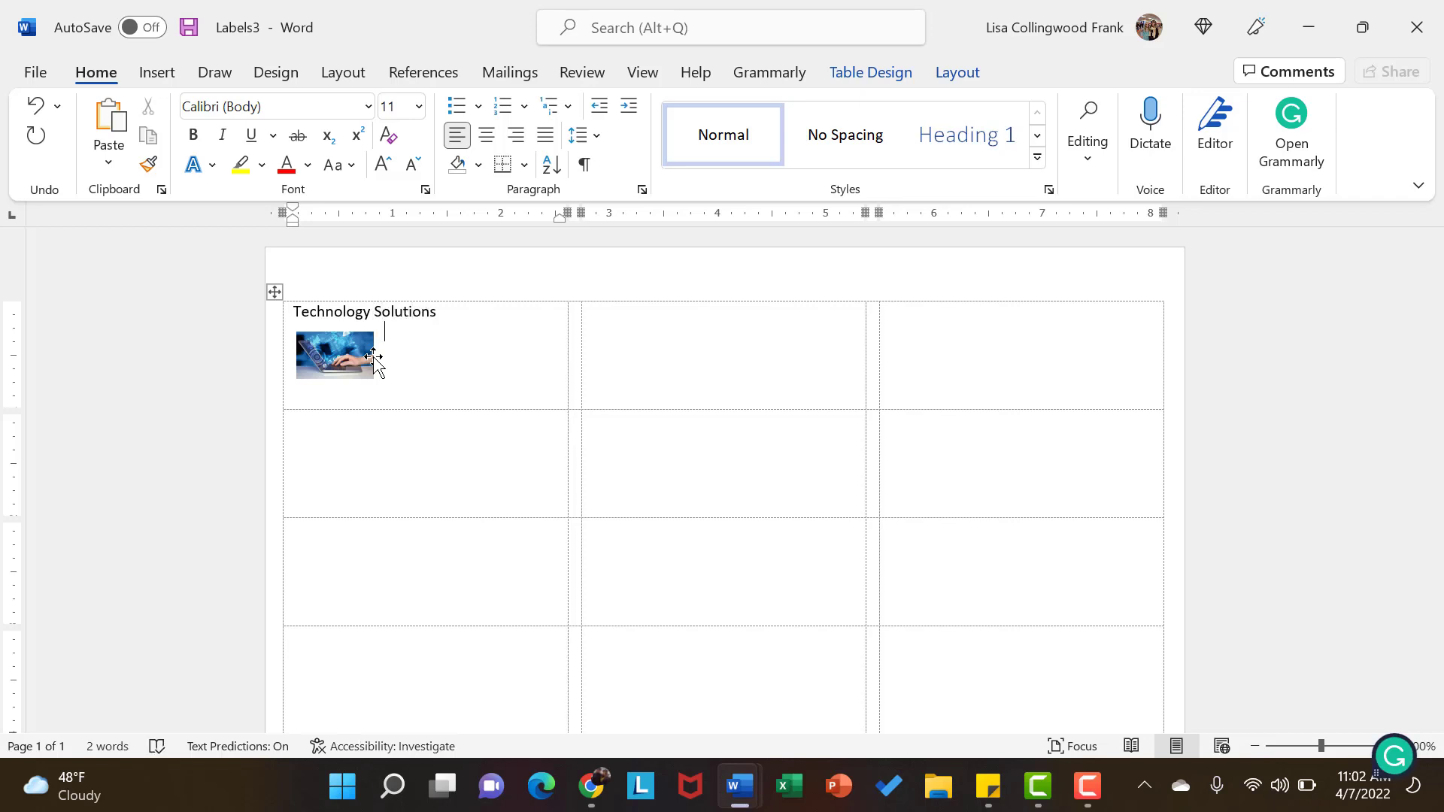
type("345 Main St")
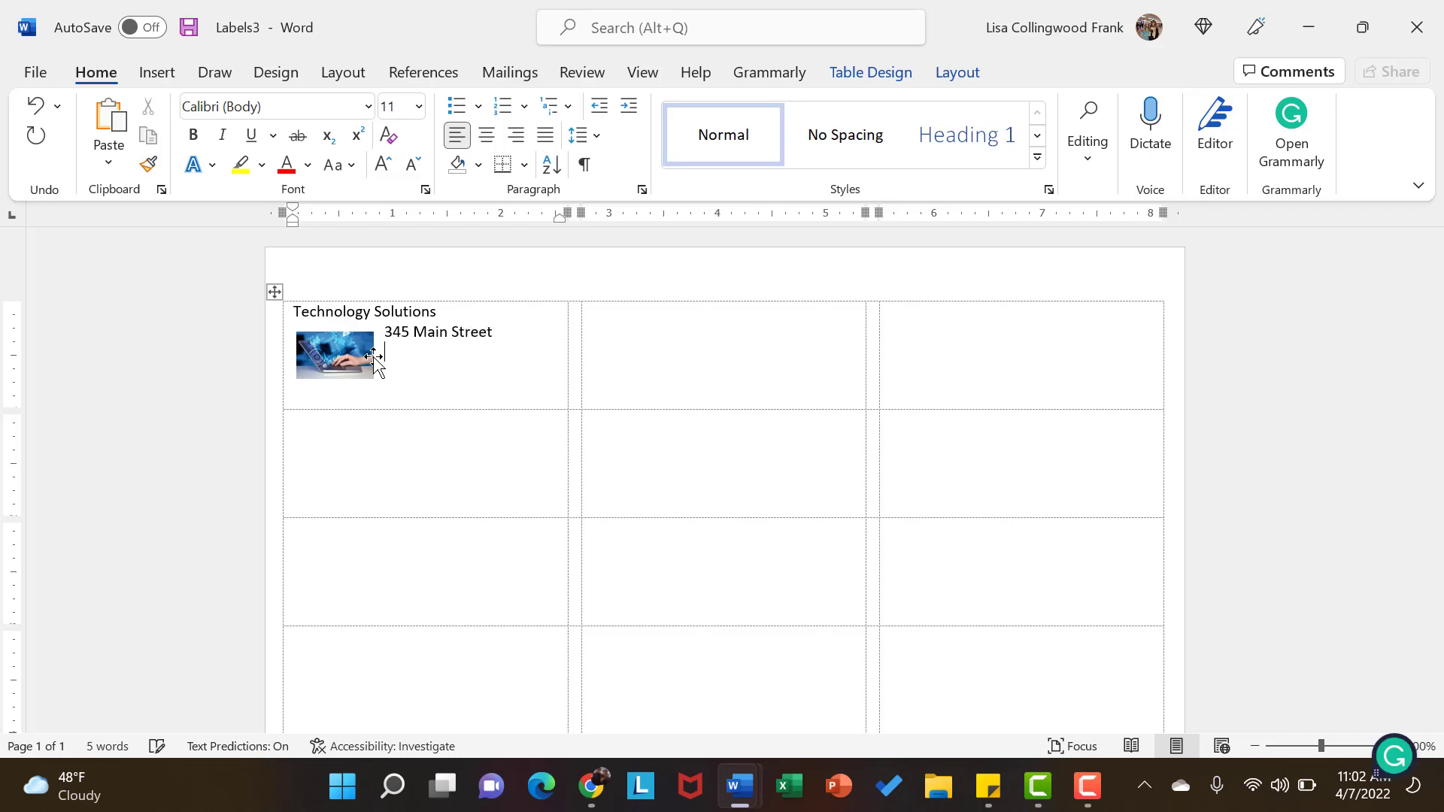
type("reet")
key("Return")
type("Freetown, PA  1")
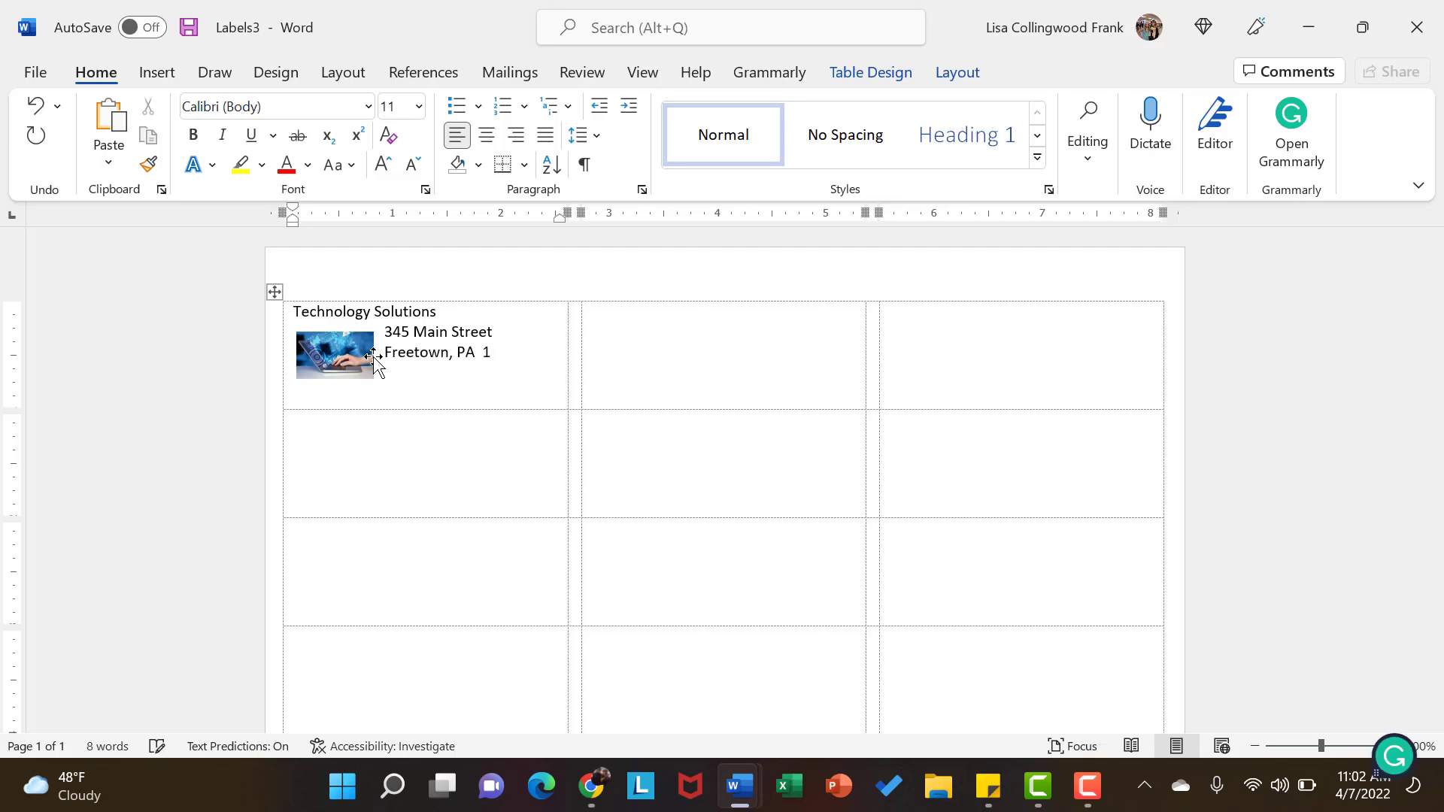
type("5666")
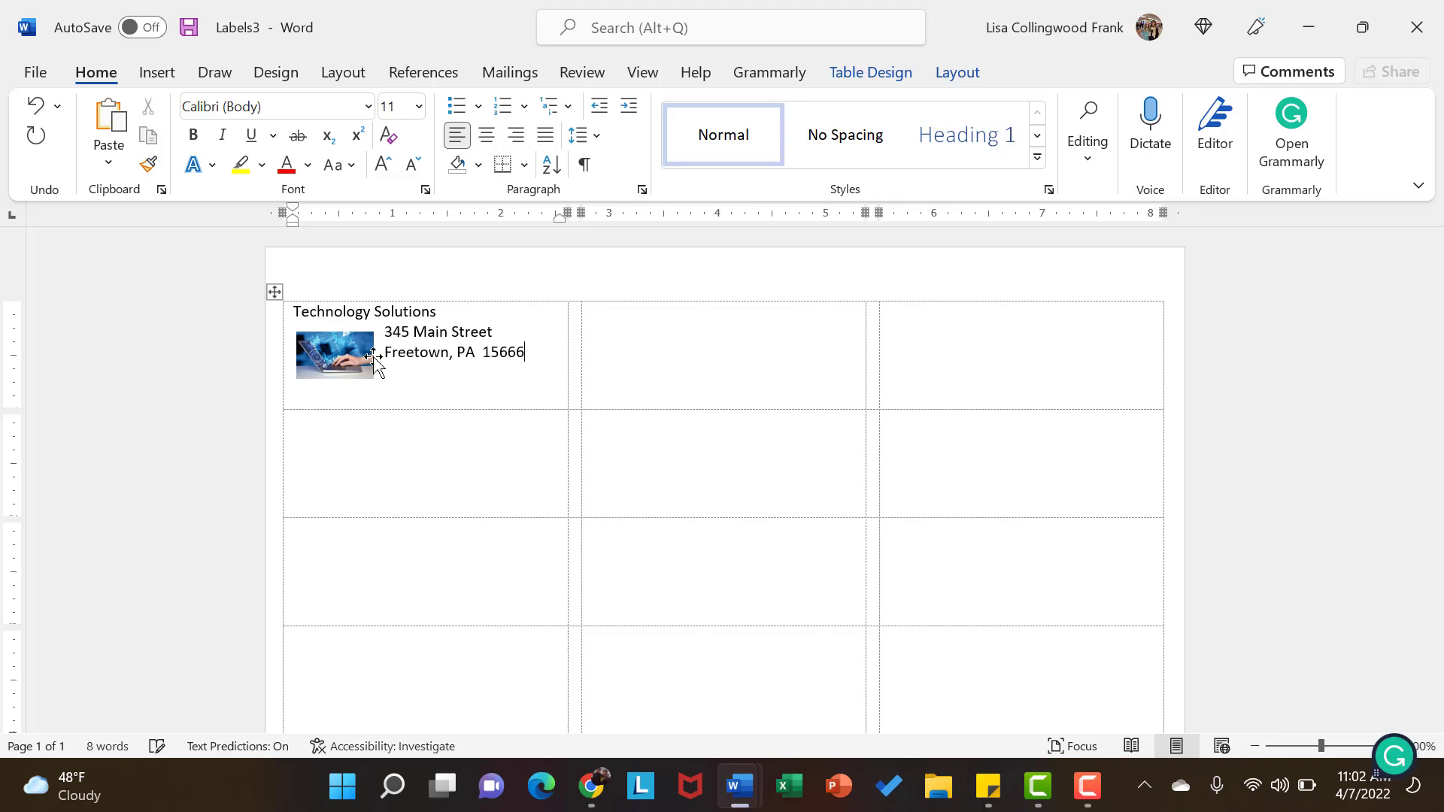
Nudge the logo slightly and shift the Technology Solutions line to the right of it, above the address lines.
left_click(295, 314)
left_click(312, 340)
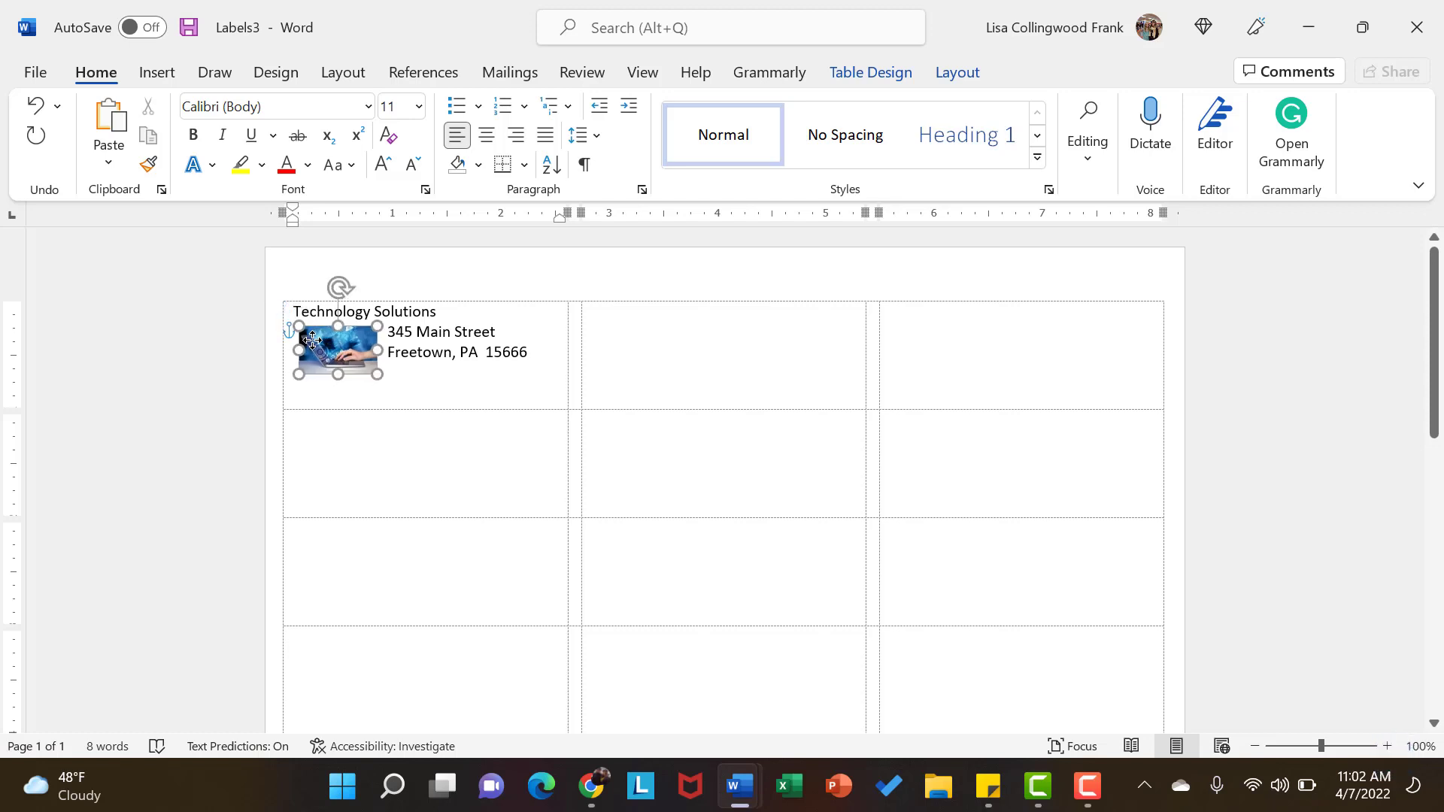
left_click_drag(312, 340, 313, 343)
left_click(298, 314)
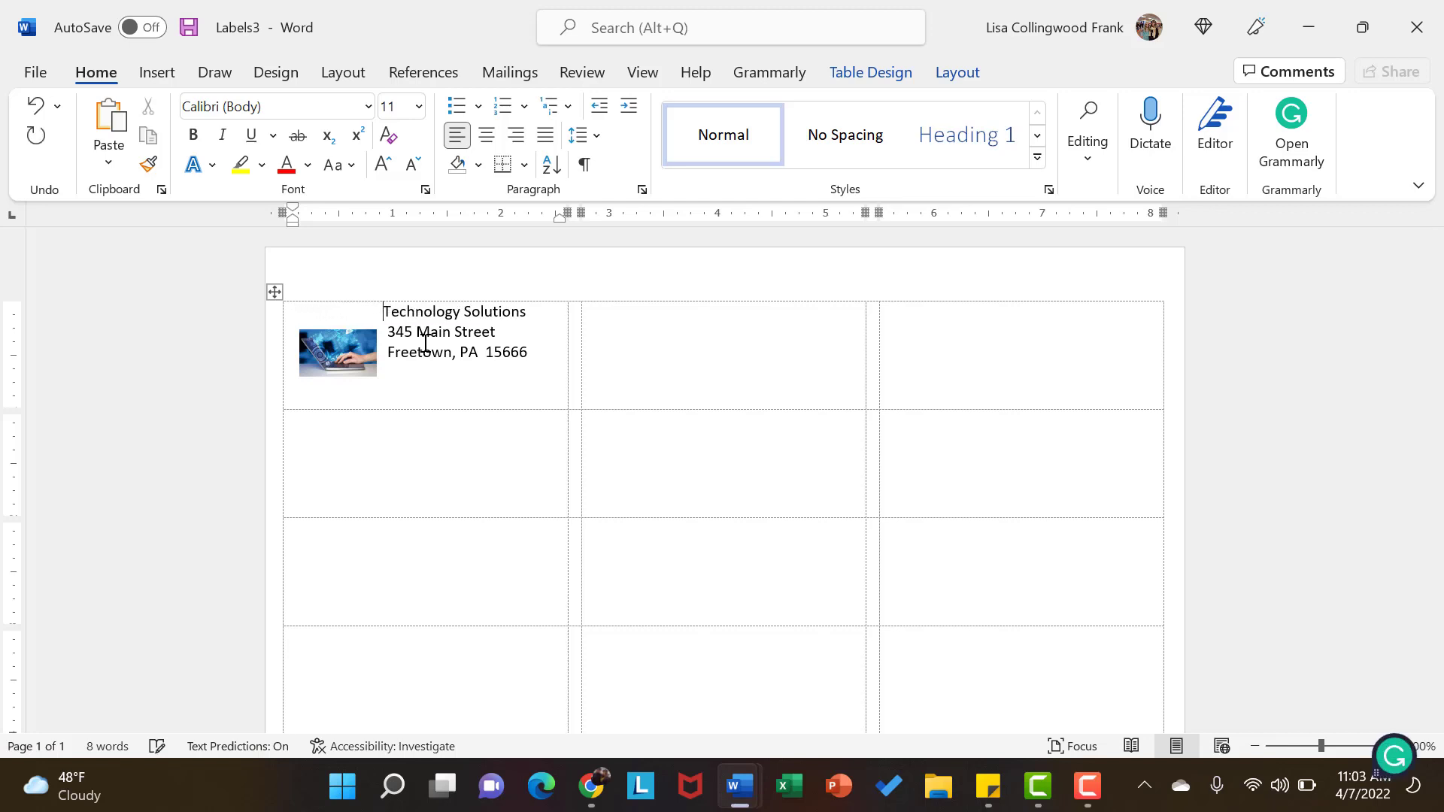
Align the company name and address text center right in the first label.
left_click_drag(539, 361, 391, 309)
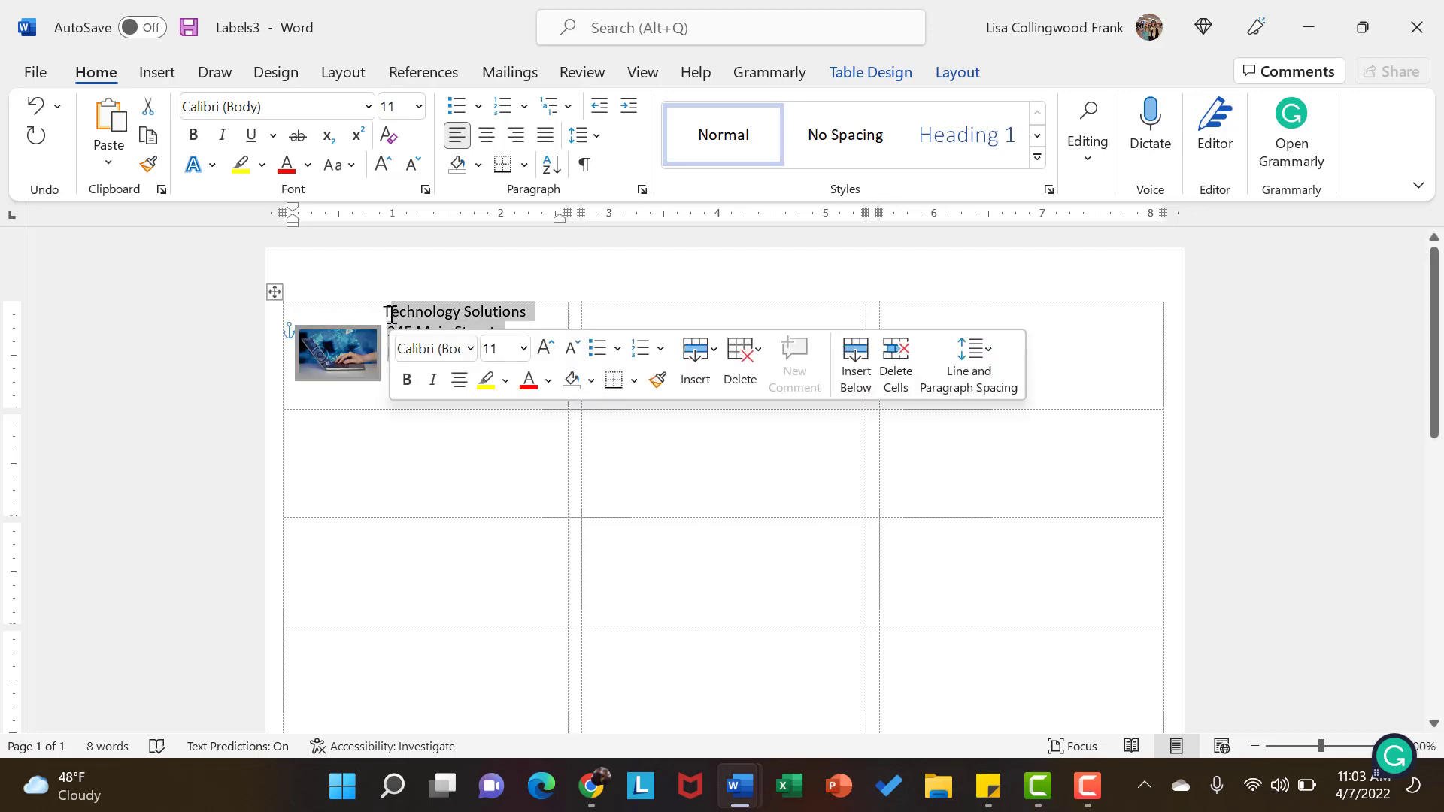
left_click(869, 72)
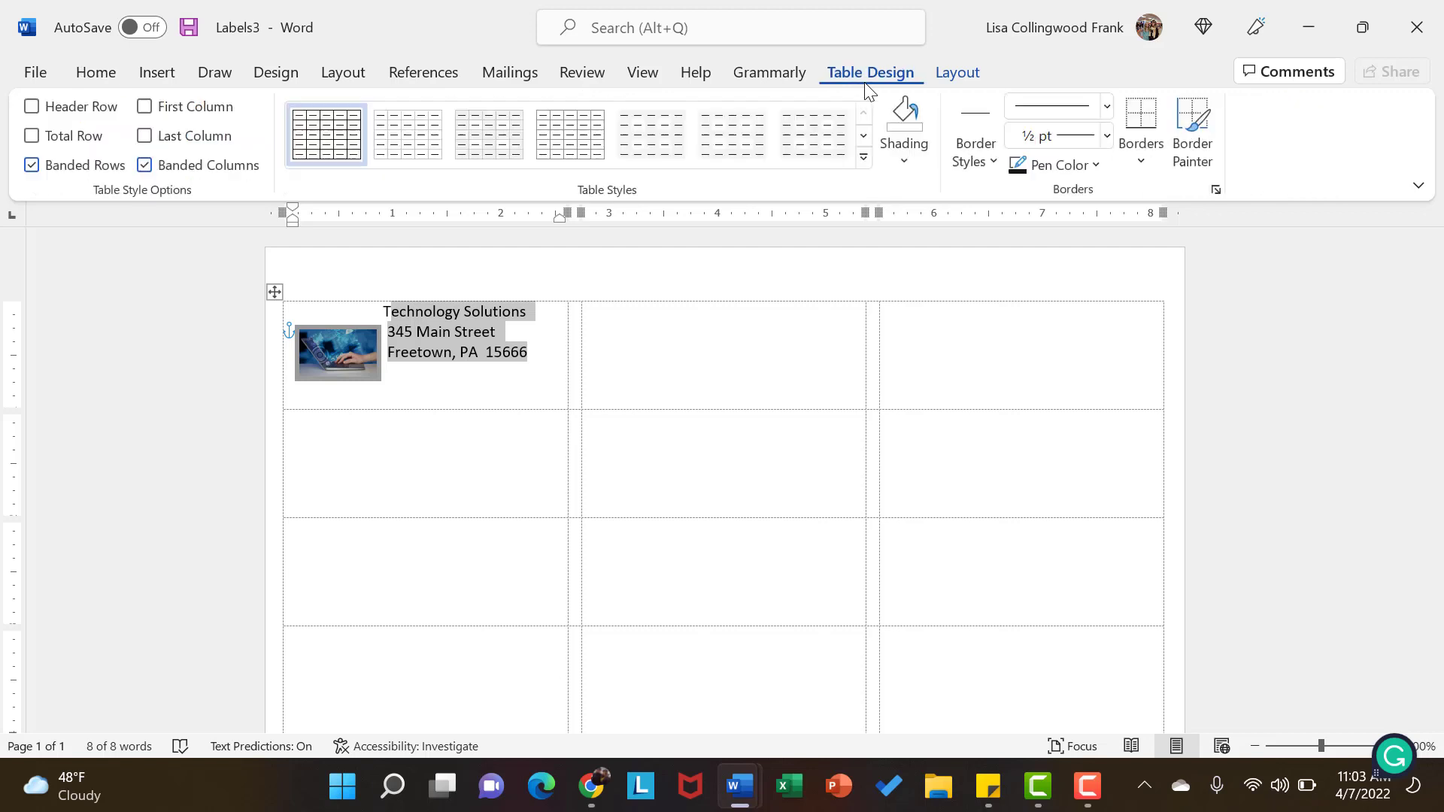
left_click(940, 74)
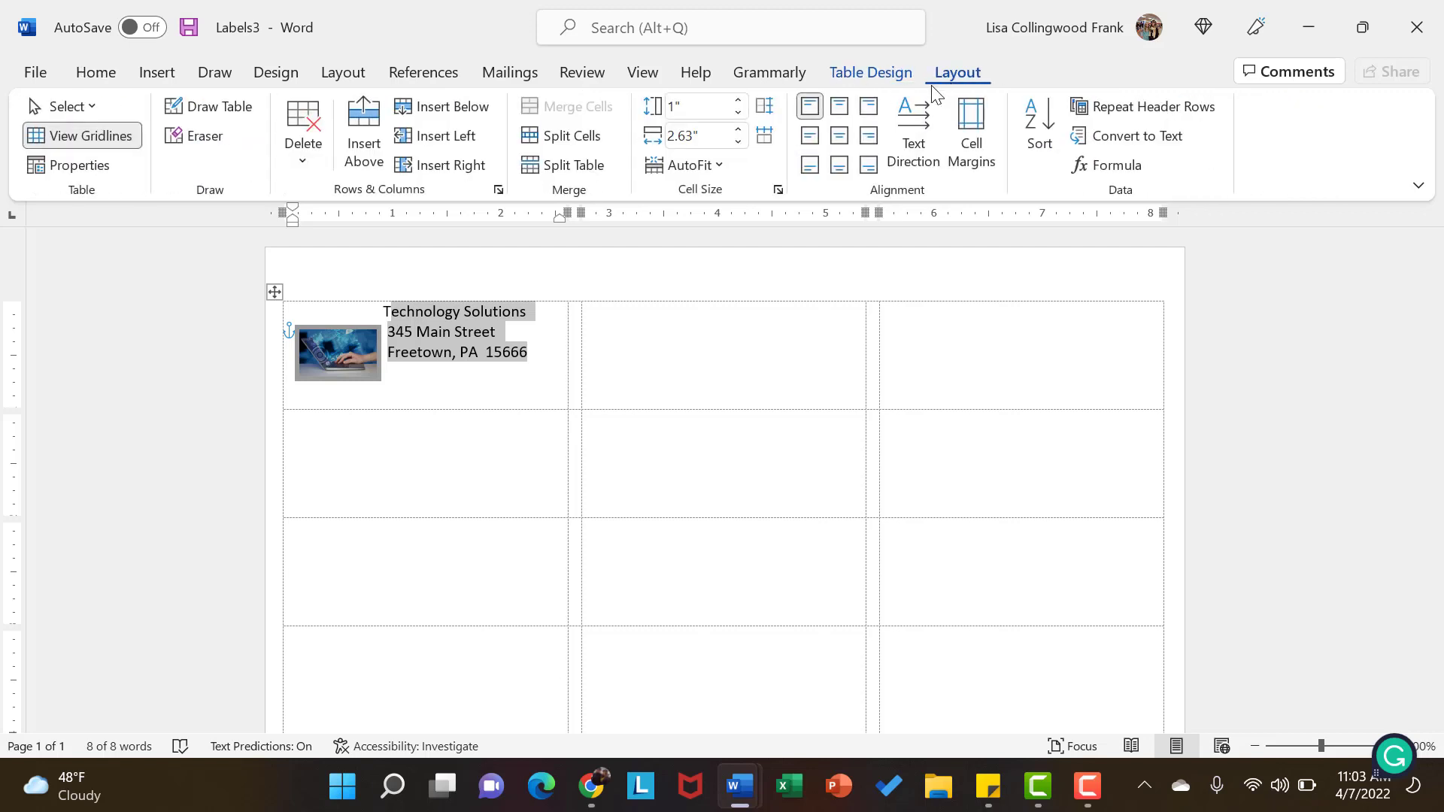
left_click(869, 138)
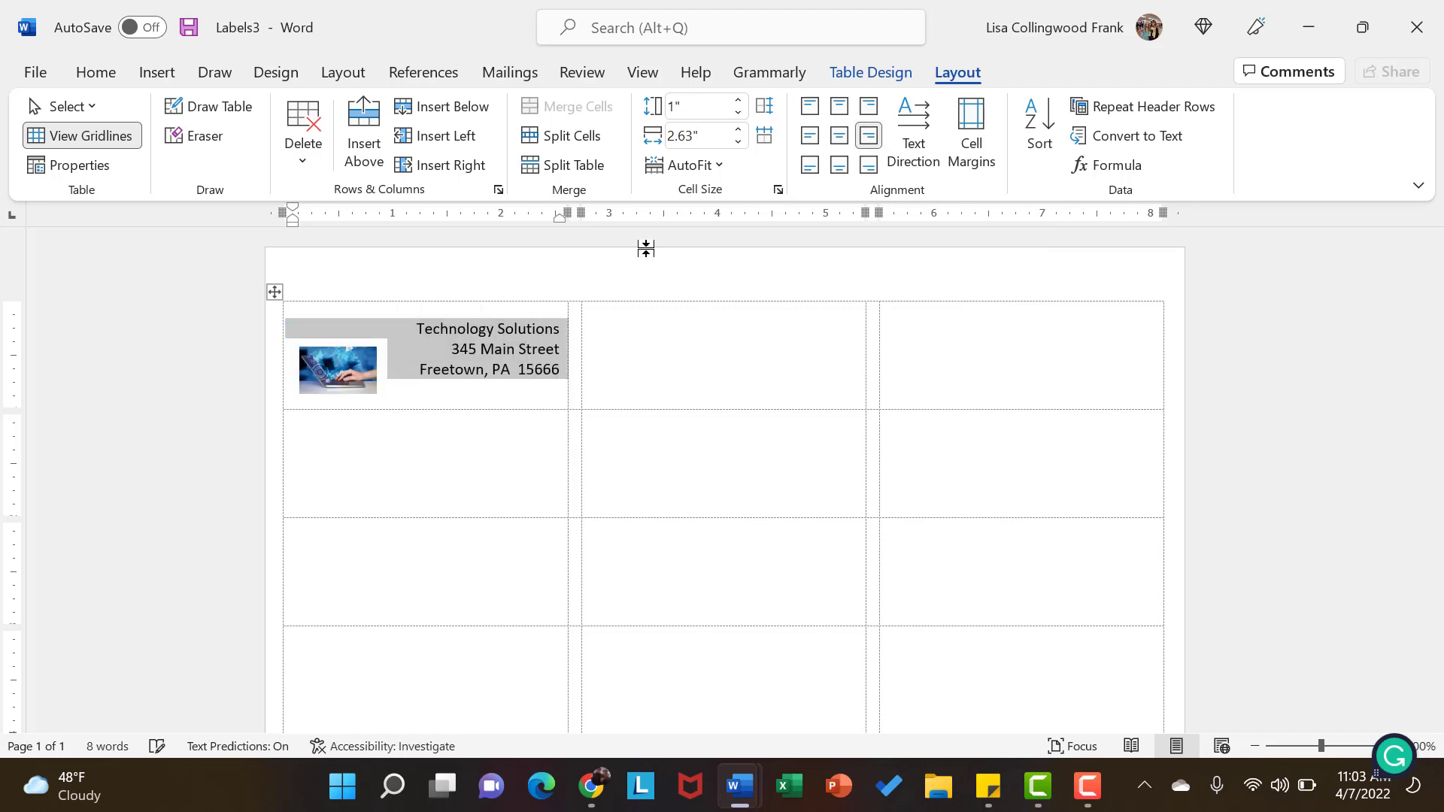
Enlarge the logo slightly against the first label's left edge and set its text wrapping to Through.
left_click(397, 381)
left_click_drag(363, 381, 391, 354)
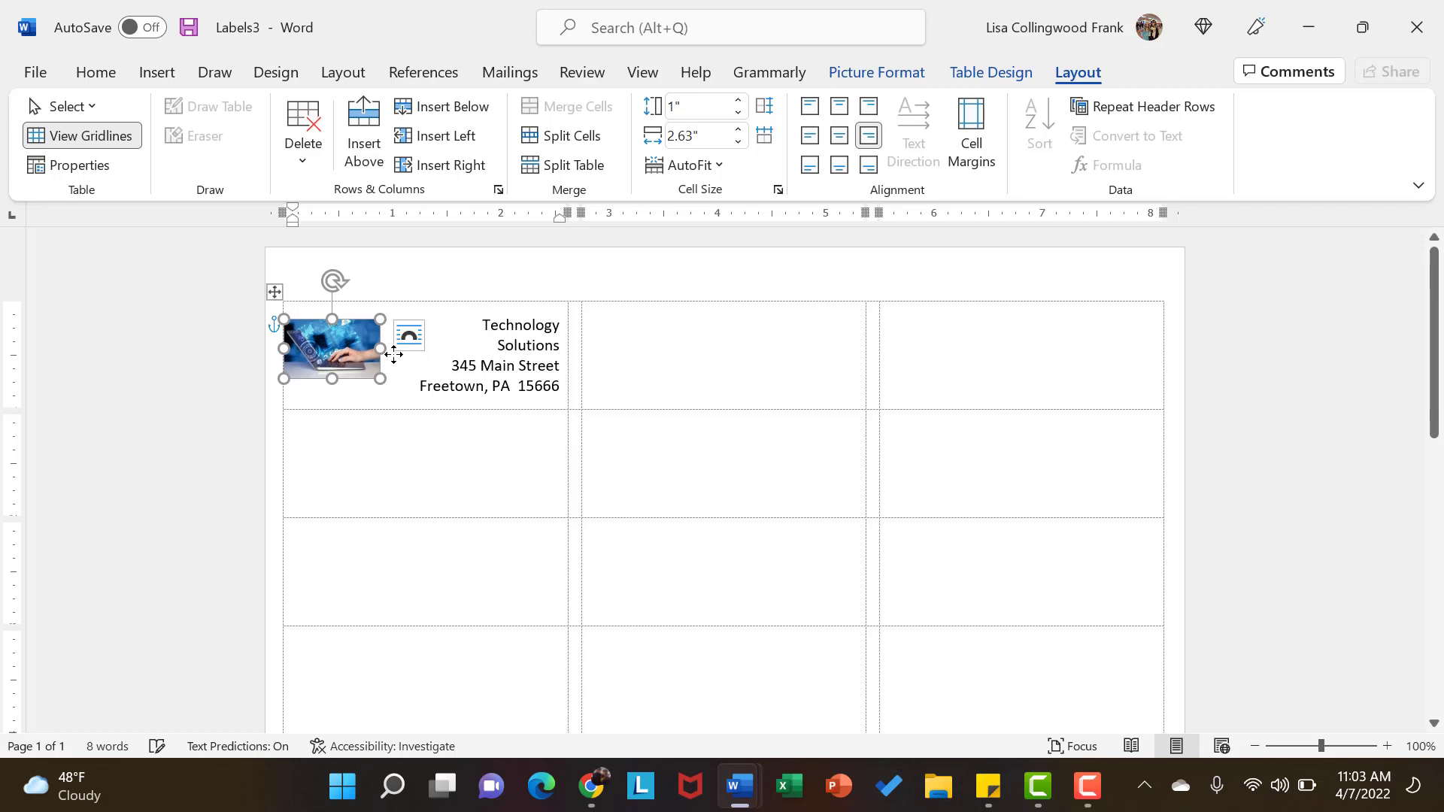
left_click(403, 343)
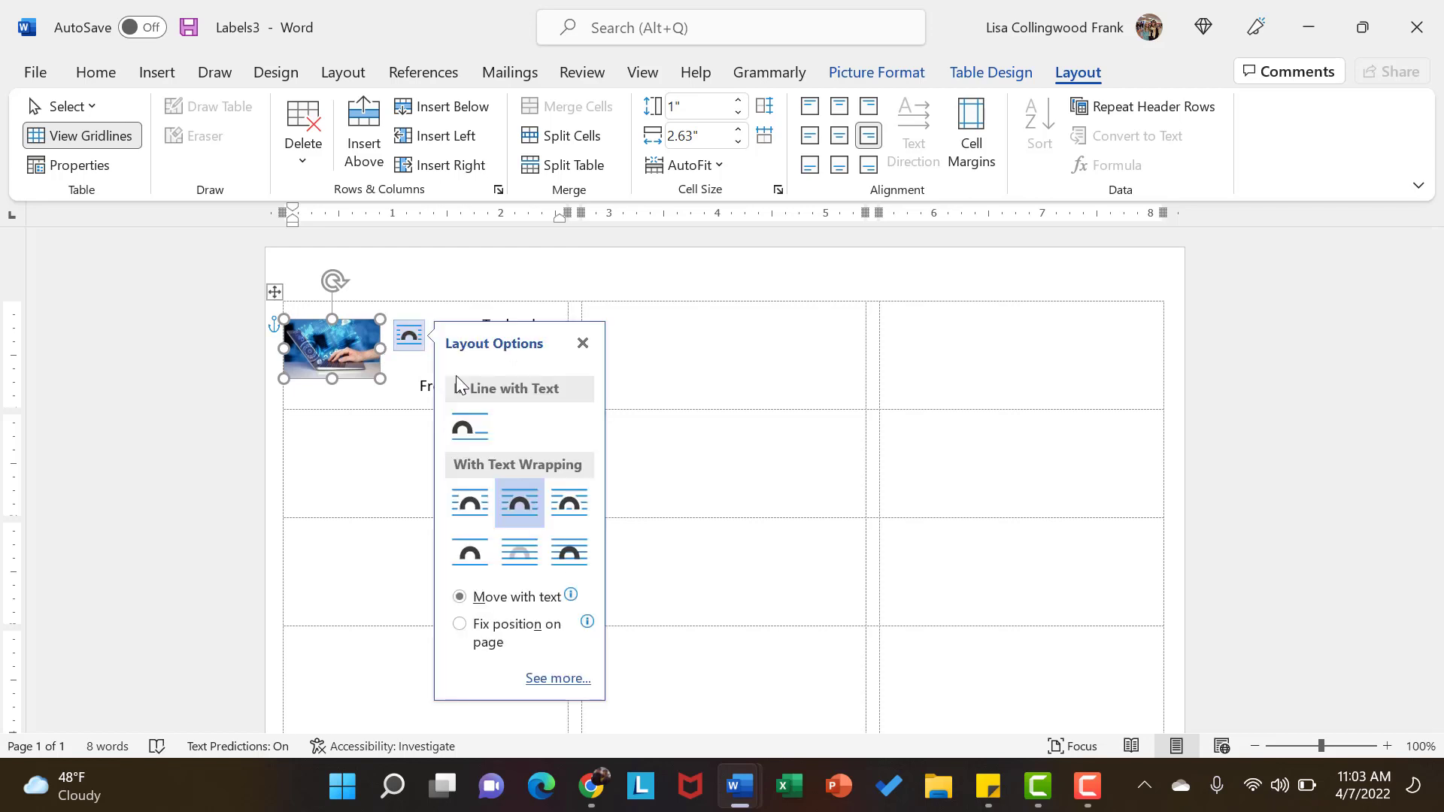
left_click(566, 490)
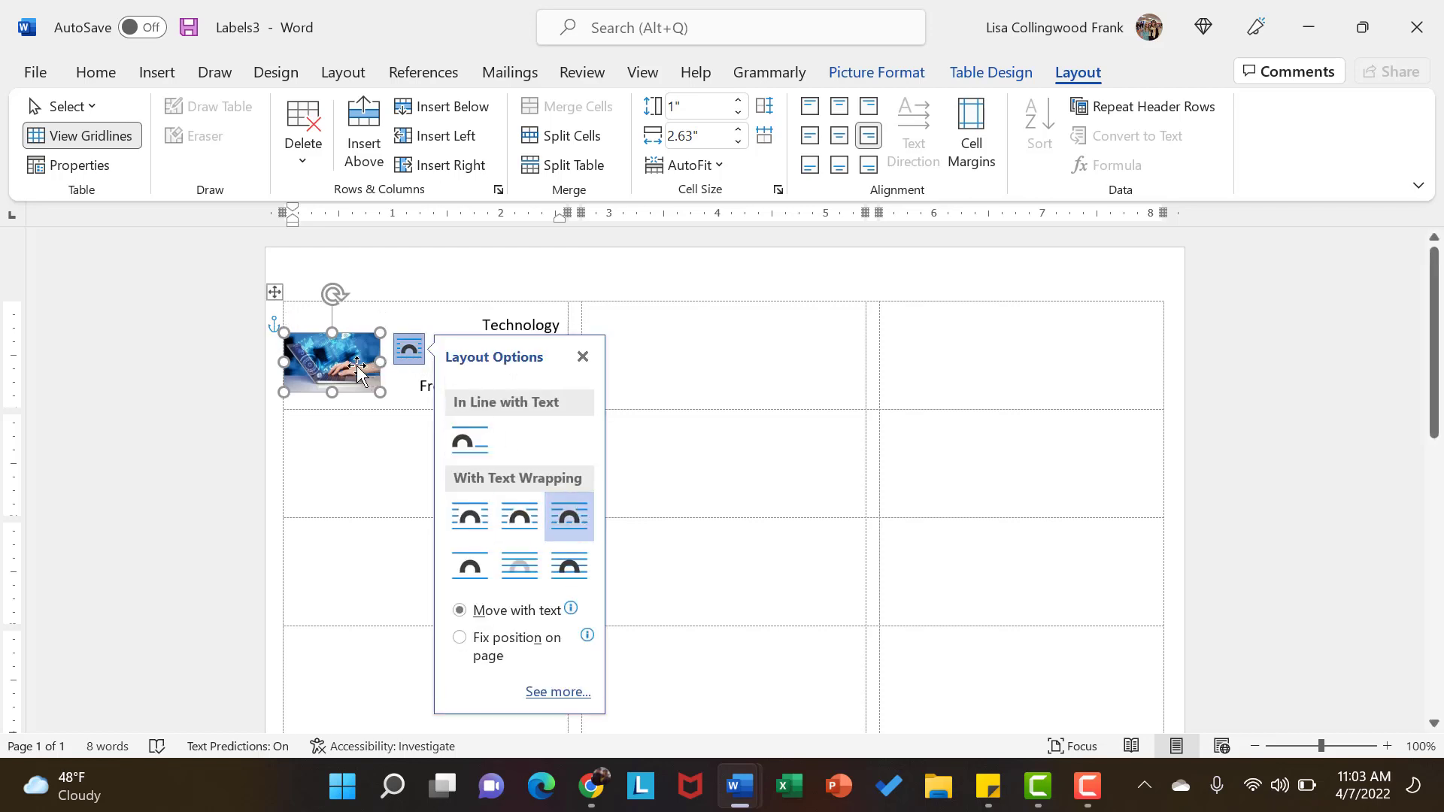
Reposition the logo and shrink it slightly so it sits beside the company name and address lines in the first label.
left_click_drag(359, 371, 388, 381)
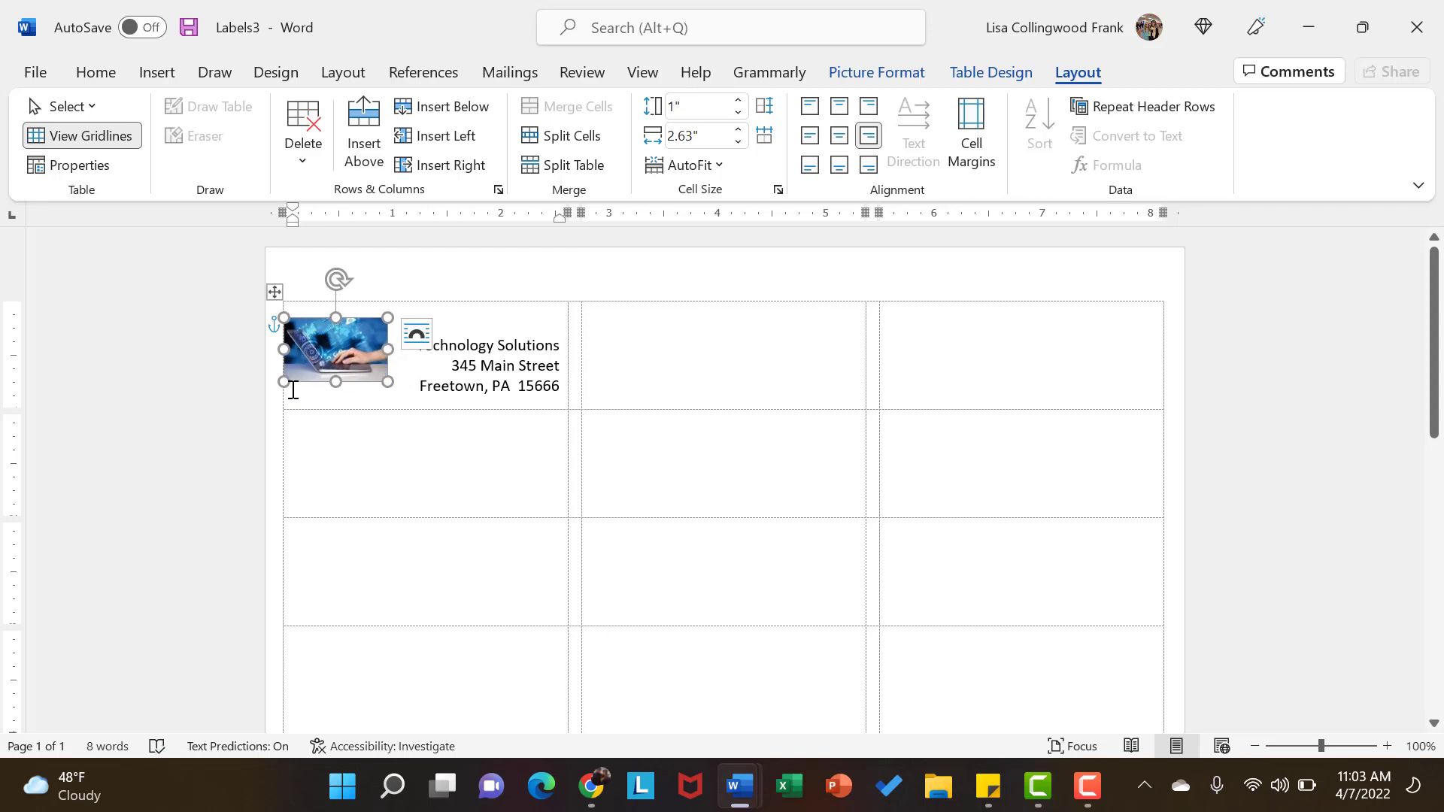
left_click_drag(283, 382, 347, 357)
left_click(431, 290)
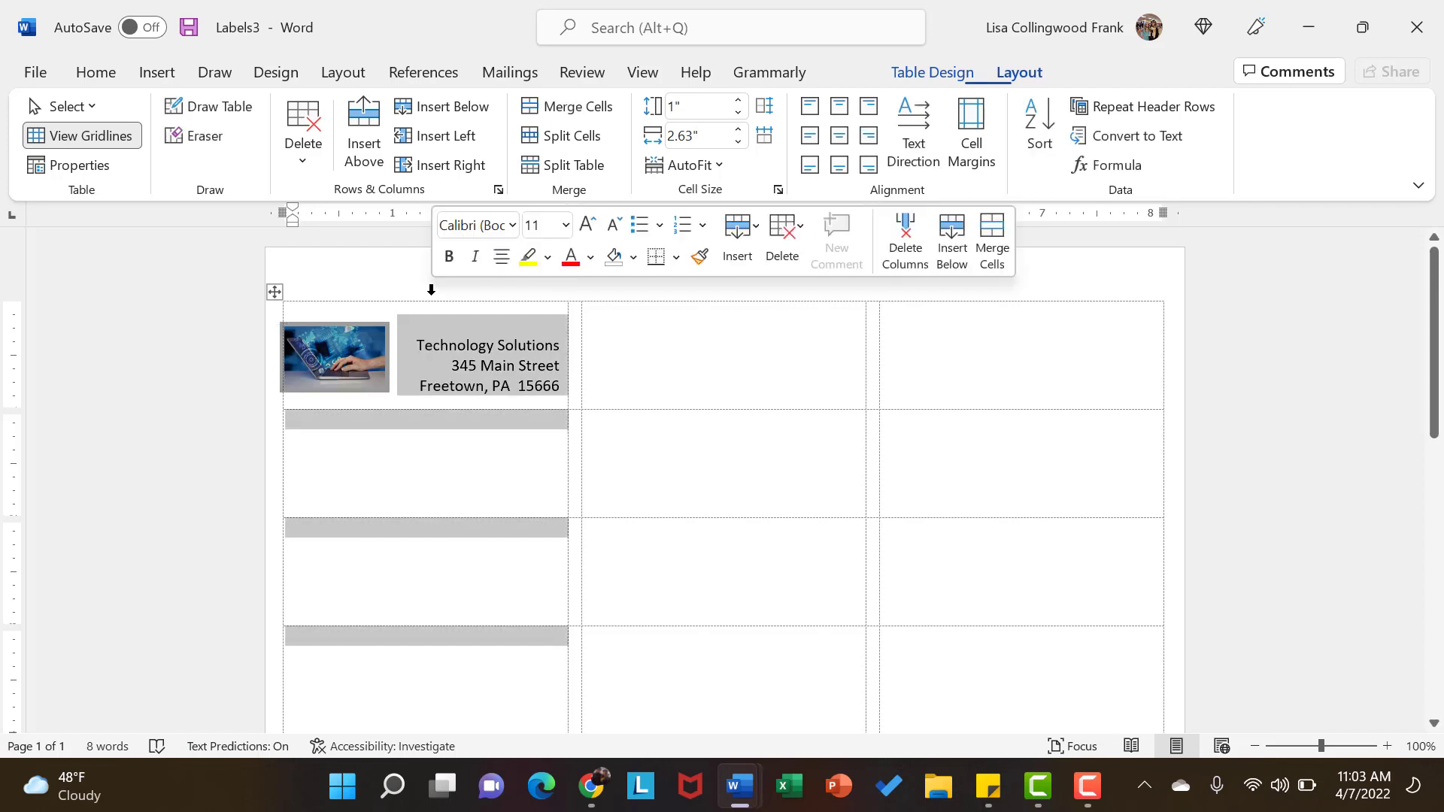
left_click(591, 343)
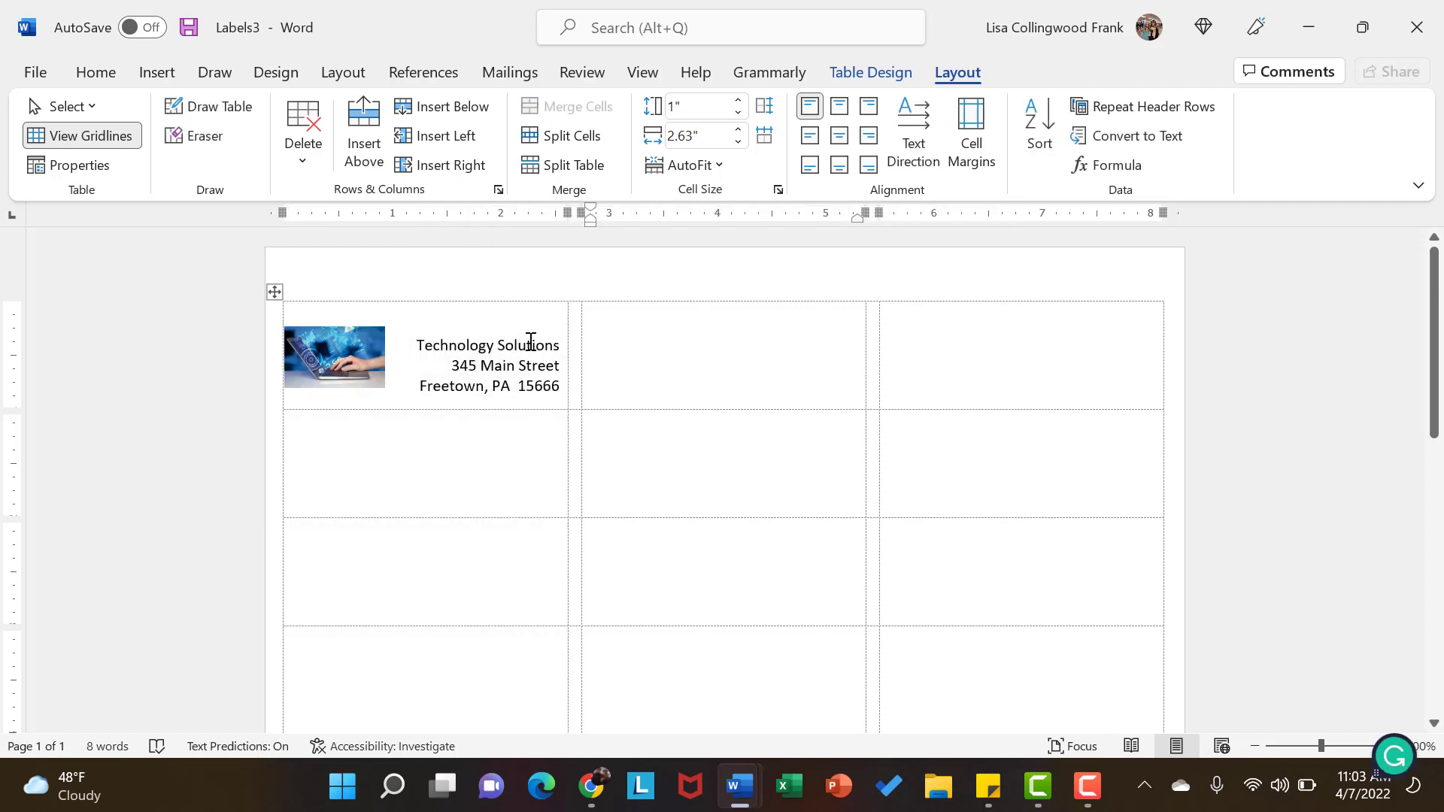
Make the Technology Solutions line in the first label bold and italic.
left_click_drag(560, 346, 423, 346)
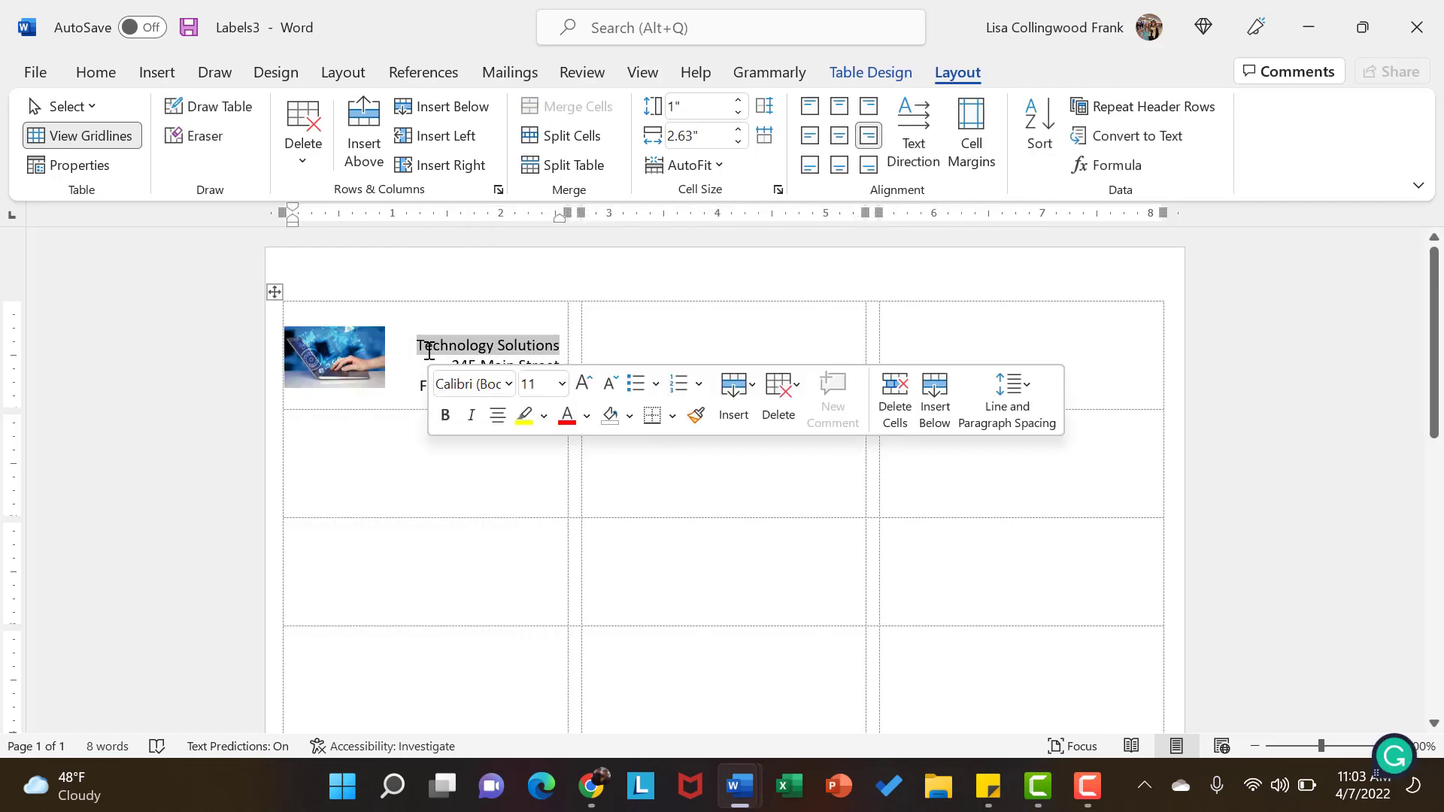
key("ctrl+b")
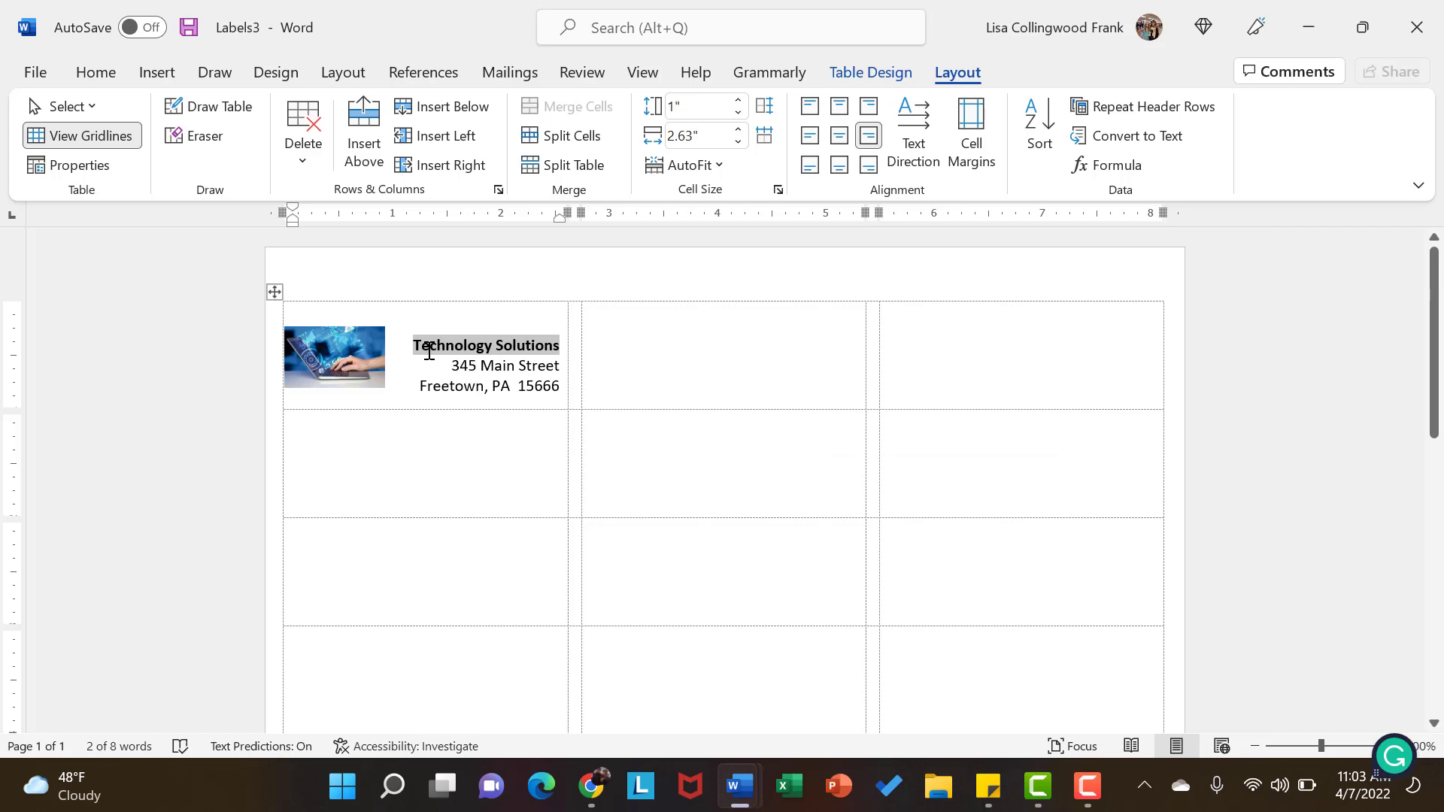
key("ctrl+i")
Set all three text lines in the first label to the Century Gothic font at size 10.
left_click_drag(565, 386, 451, 338)
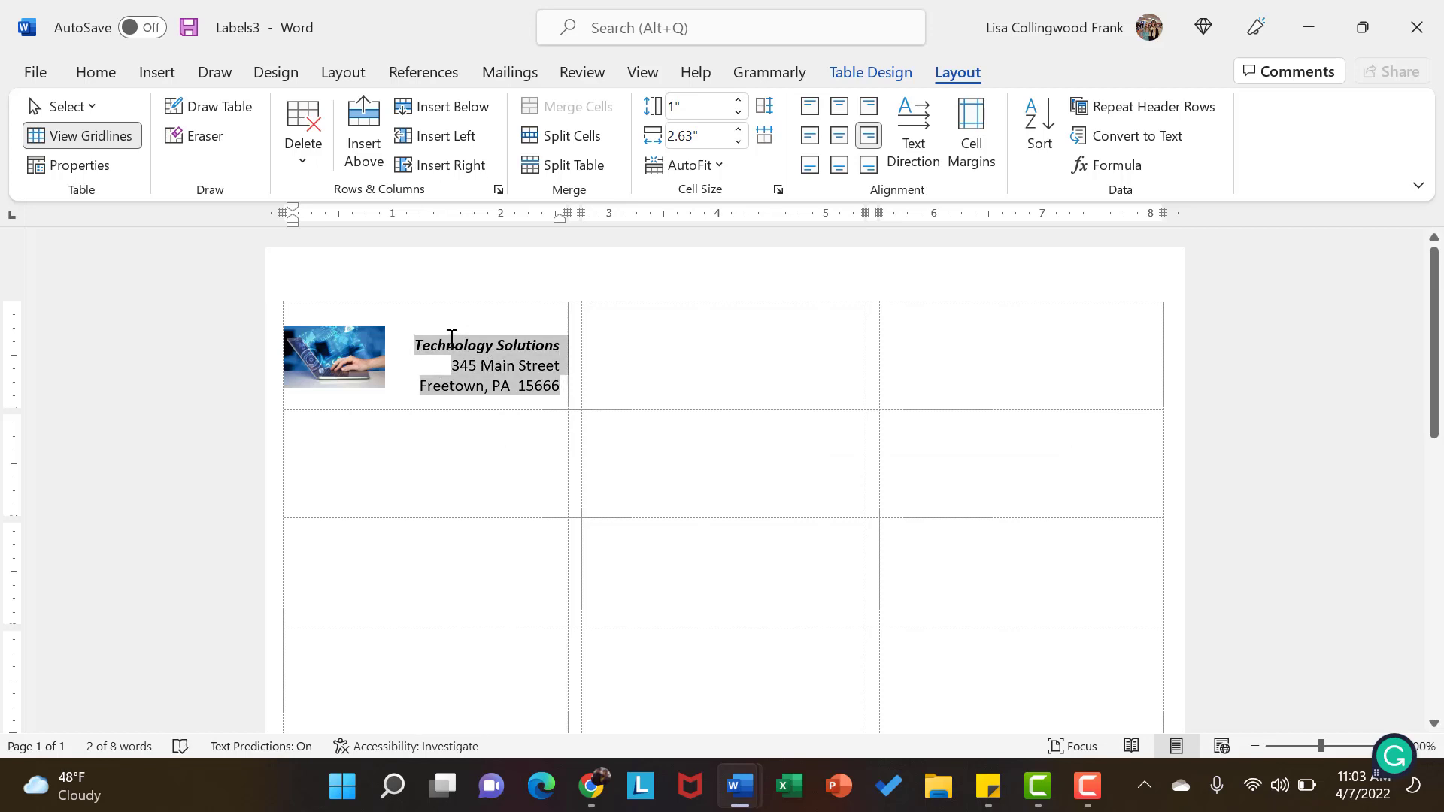
left_click(95, 72)
left_click(299, 103)
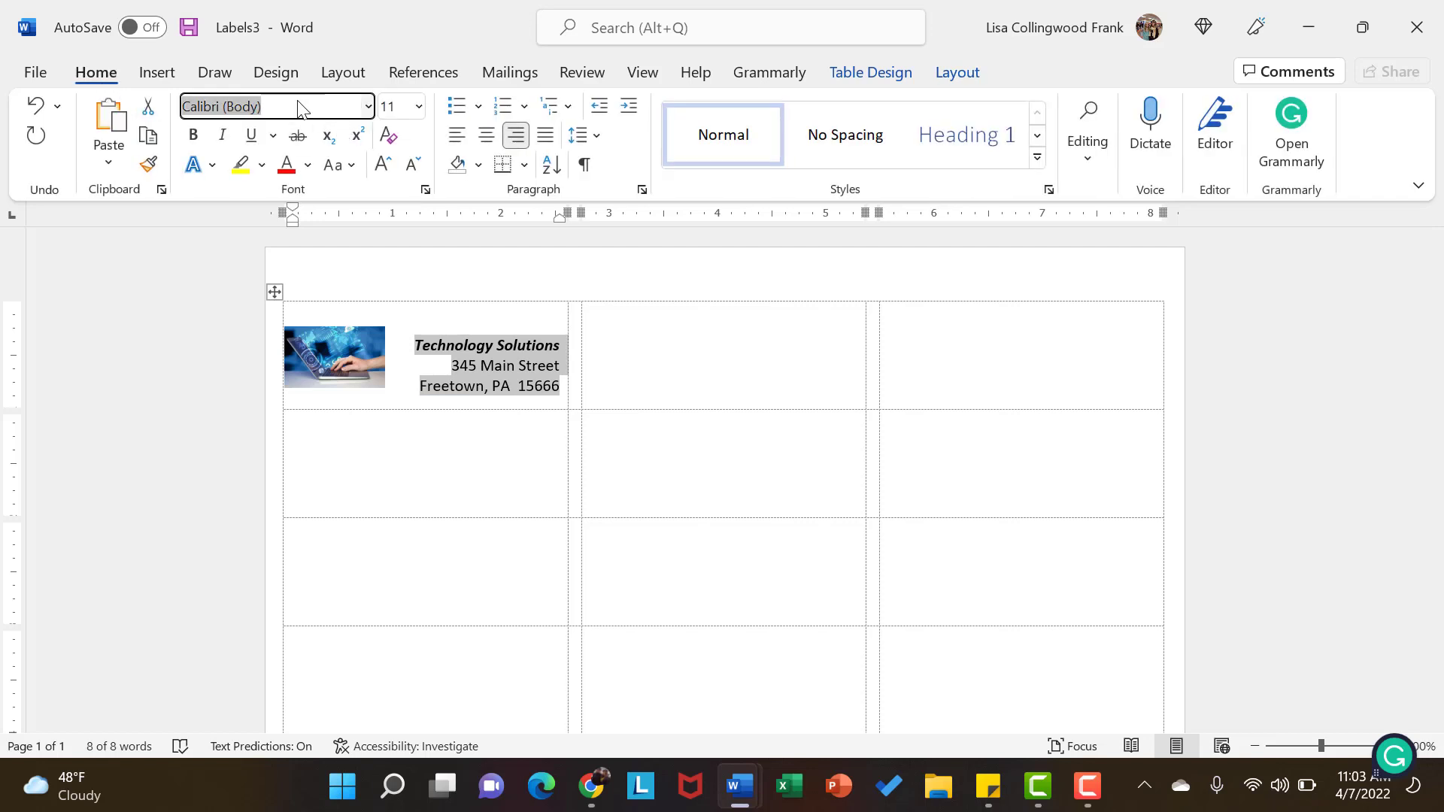
left_click(298, 103)
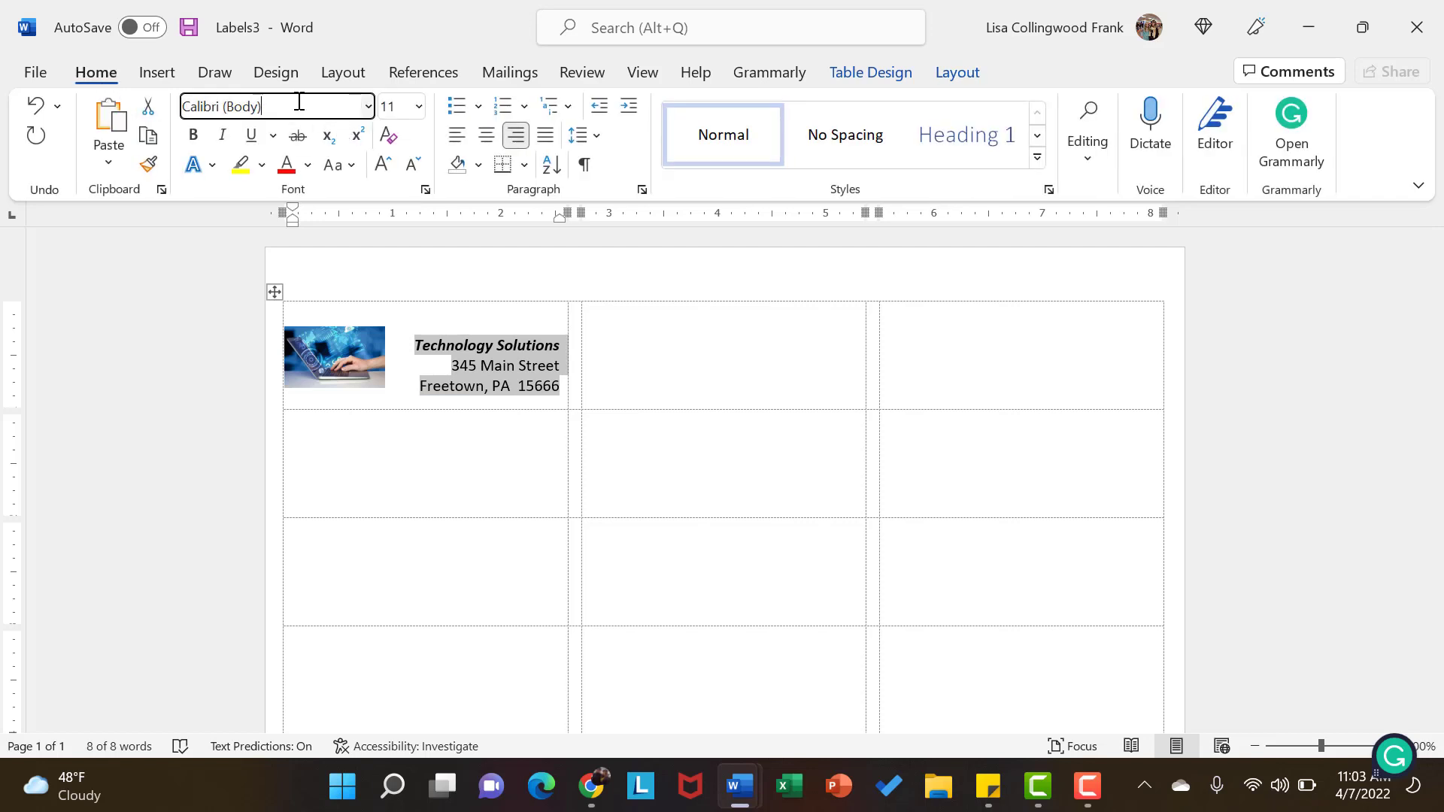
key("BackSpace")
key("BackSpace")
key("BackSpace")
key("BackSpace")
key("BackSpace")
key("BackSpace")
key("BackSpace")
key("BackSpace")
key("BackSpace")
key("BackSpace")
key("BackSpace")
key("BackSpace")
key("BackSpace")
type("Century Gothic")
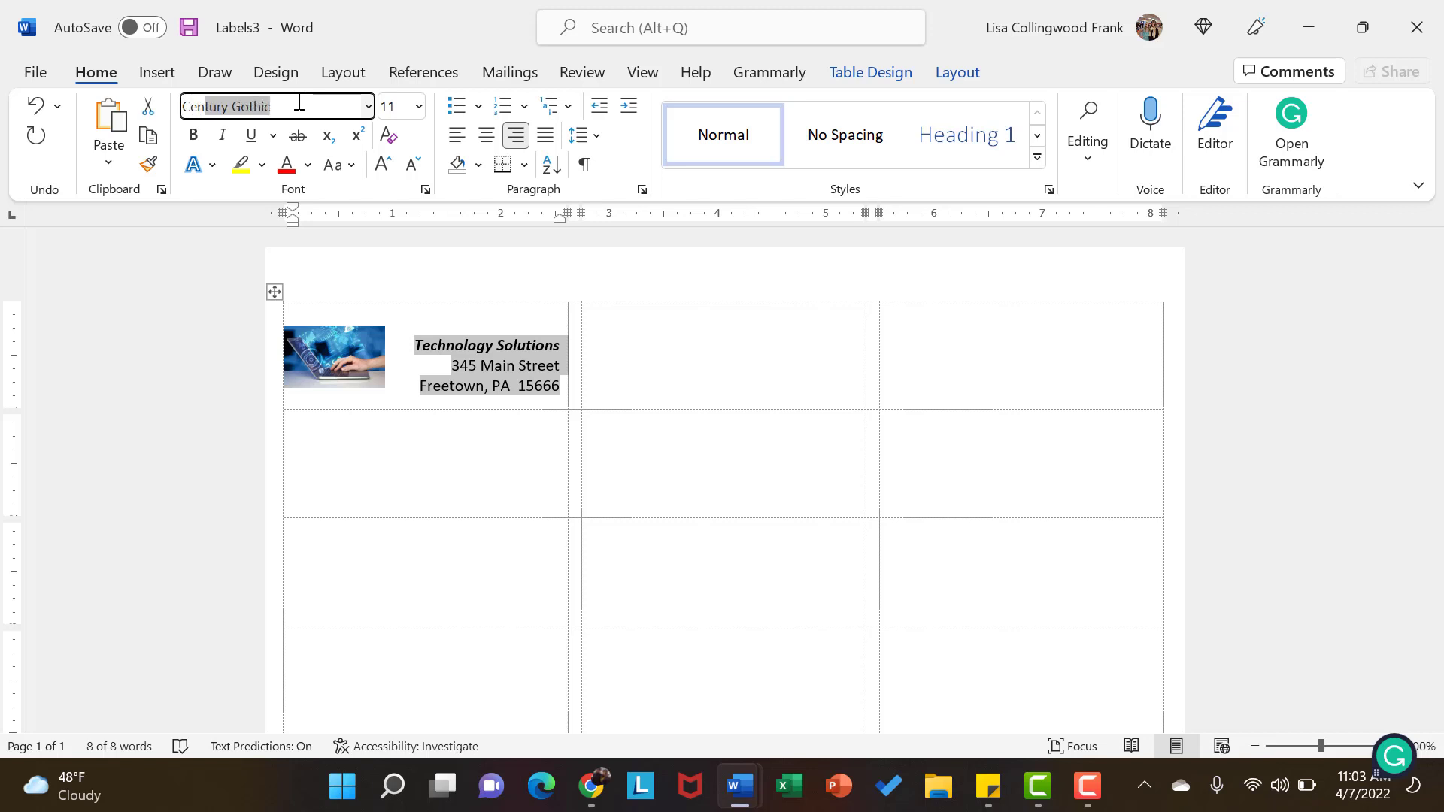
key("Return")
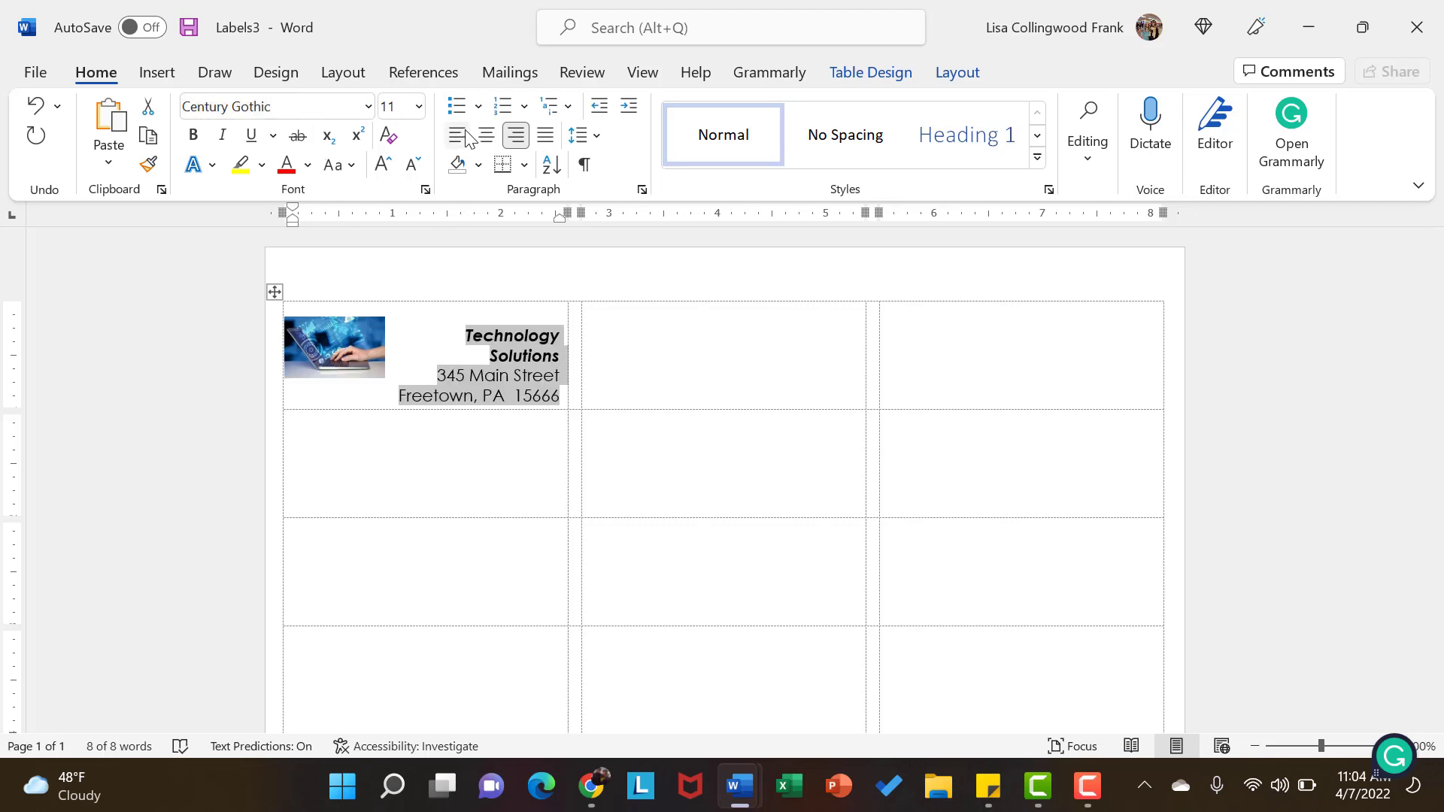
left_click(412, 164)
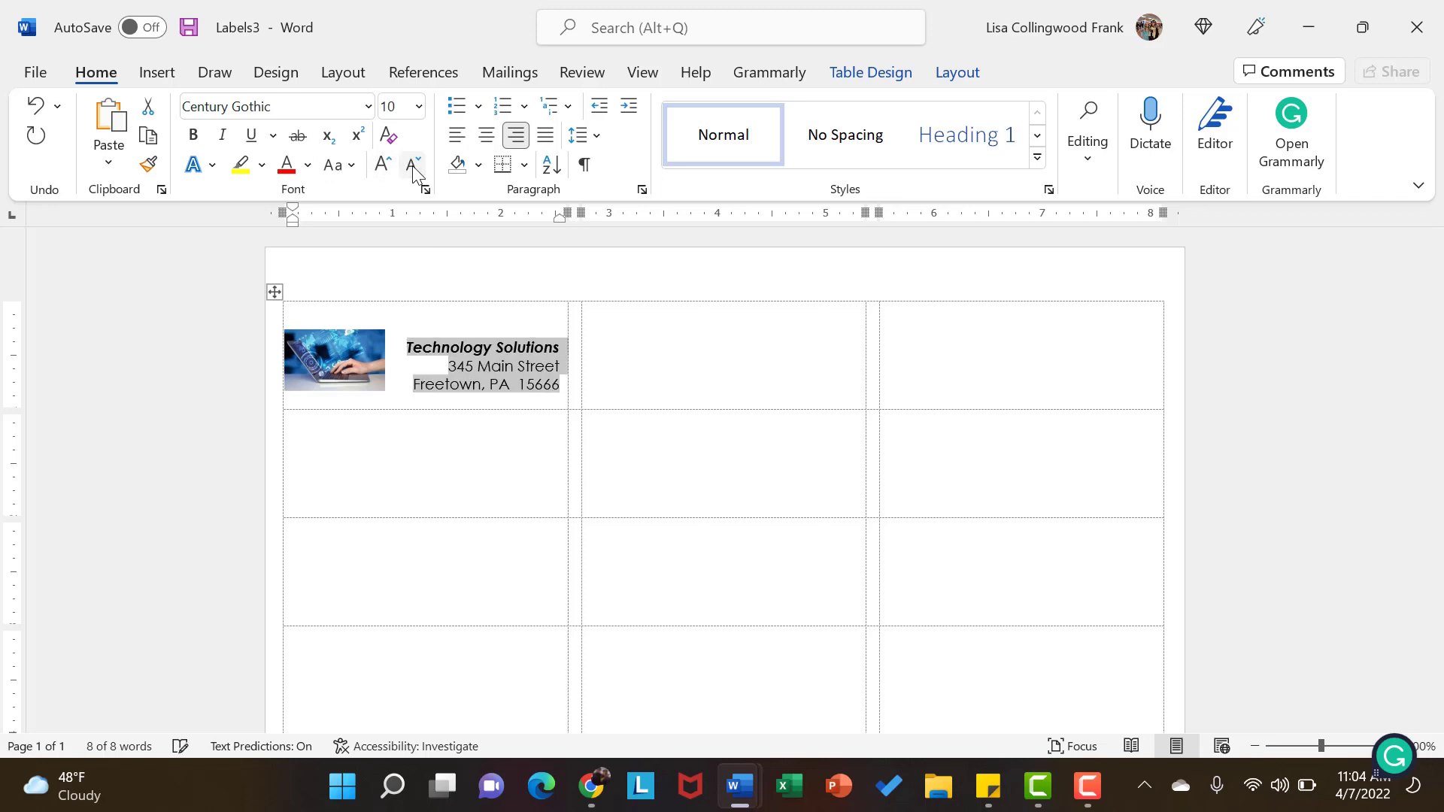
left_click(487, 462)
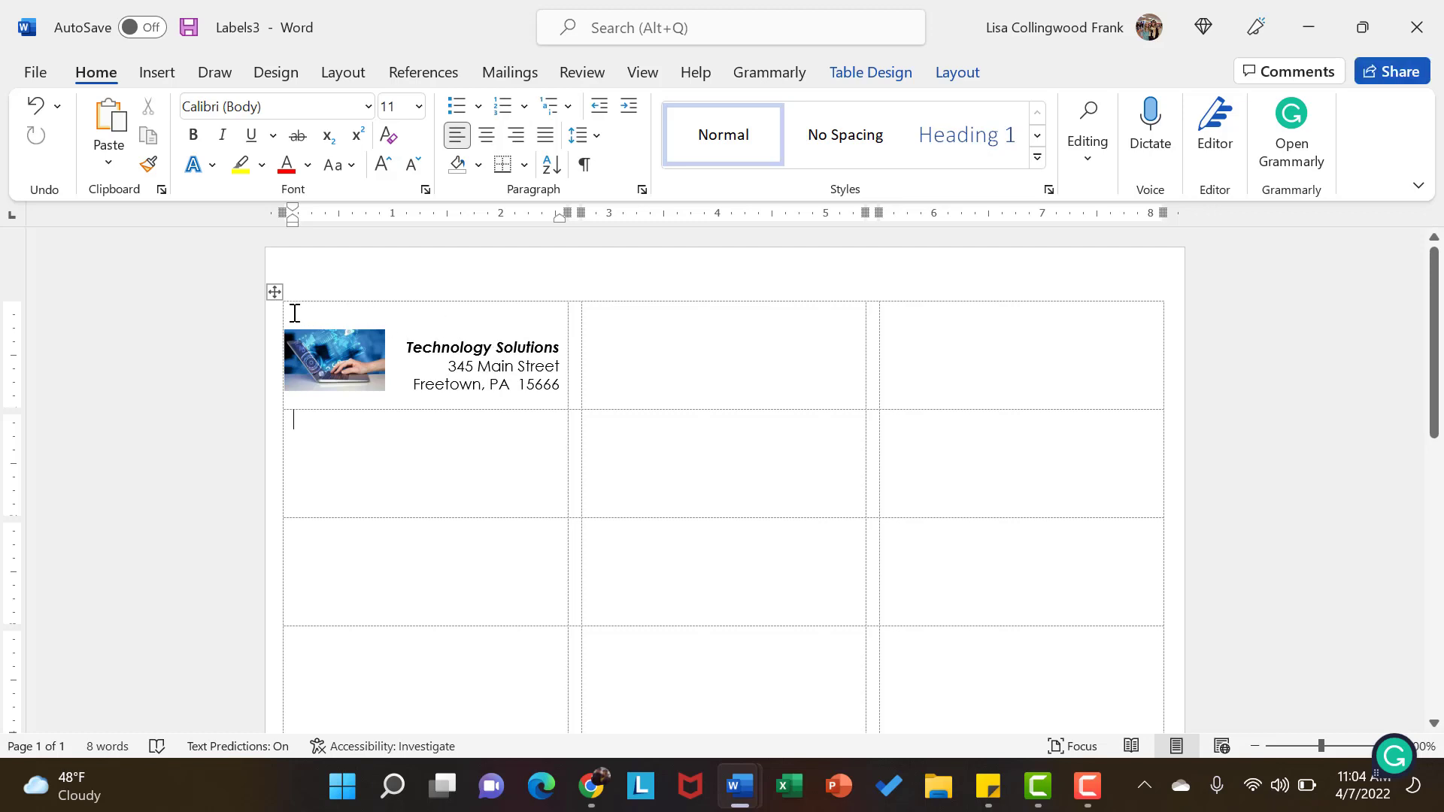
Create a new document with a full page of the same Avery 5160 label from the first label's logo and text.
left_click_drag(295, 313, 573, 380)
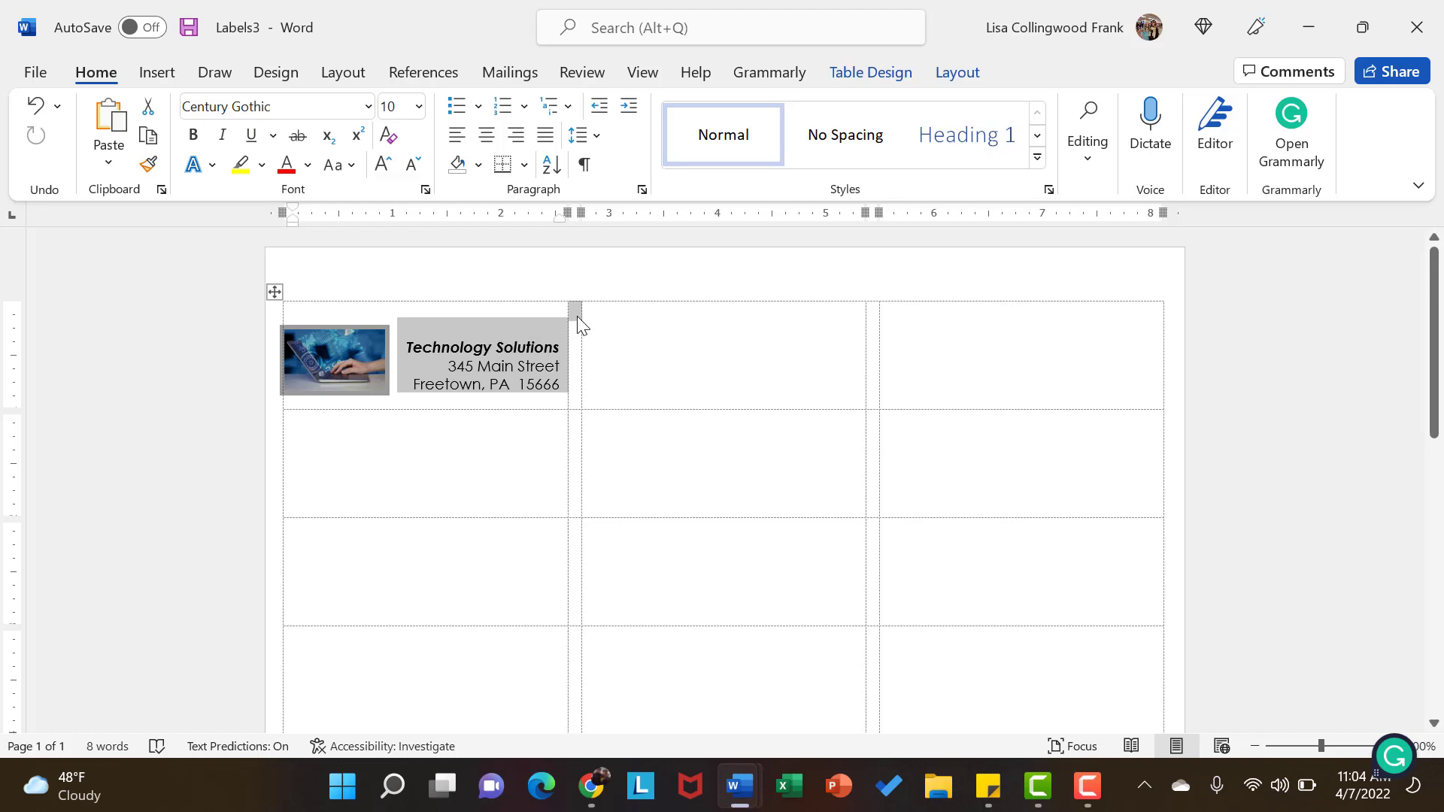
left_click(512, 73)
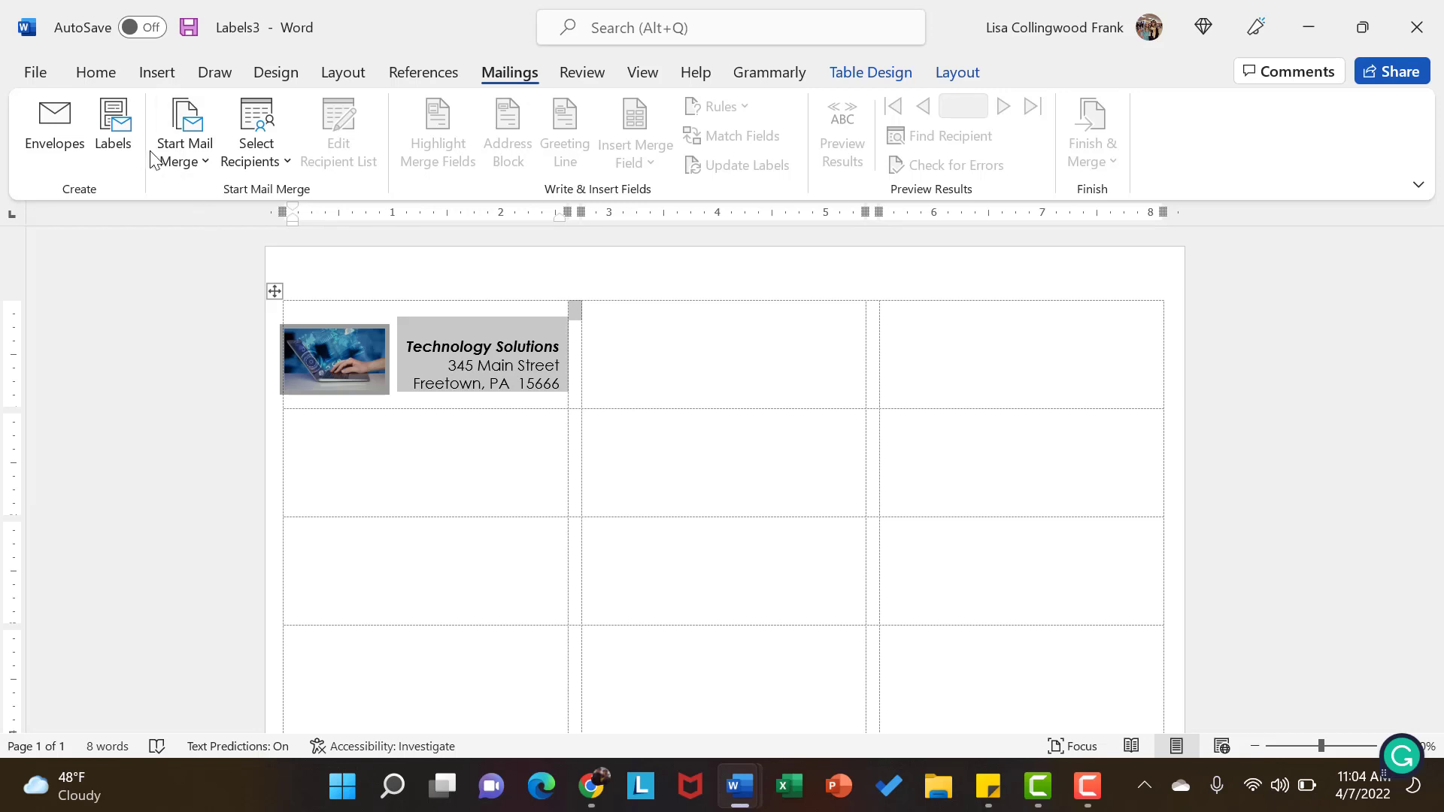
left_click(117, 165)
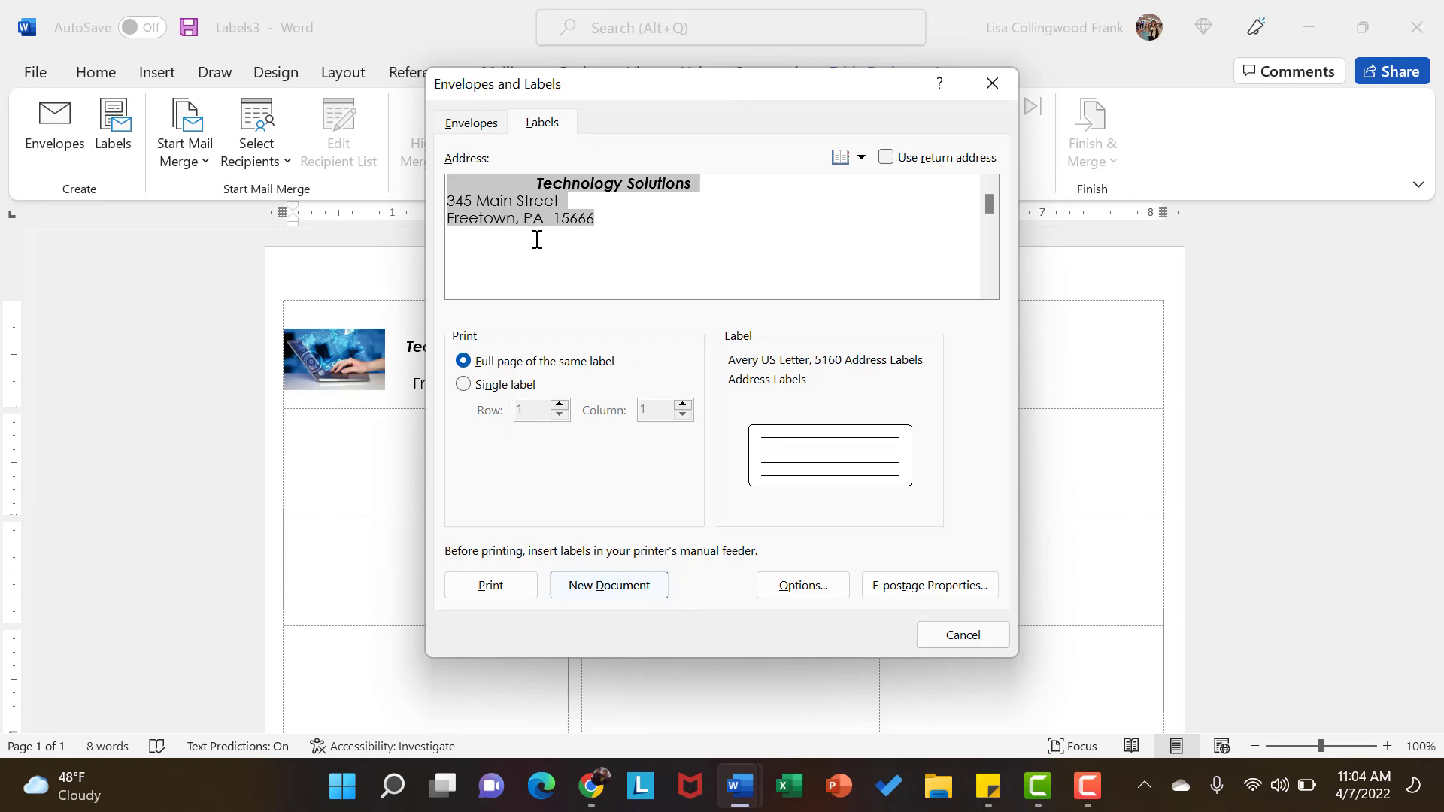
left_click(650, 592)
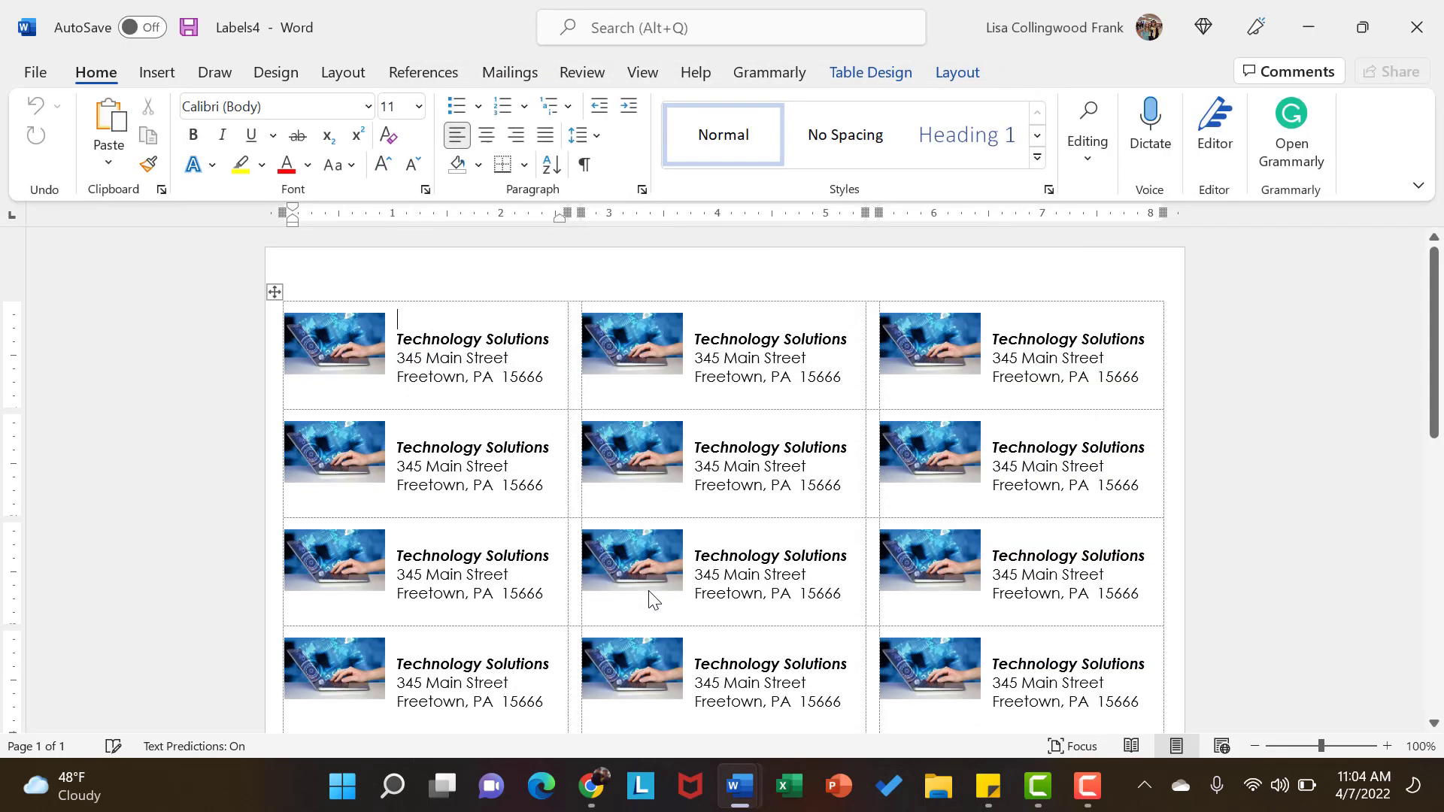